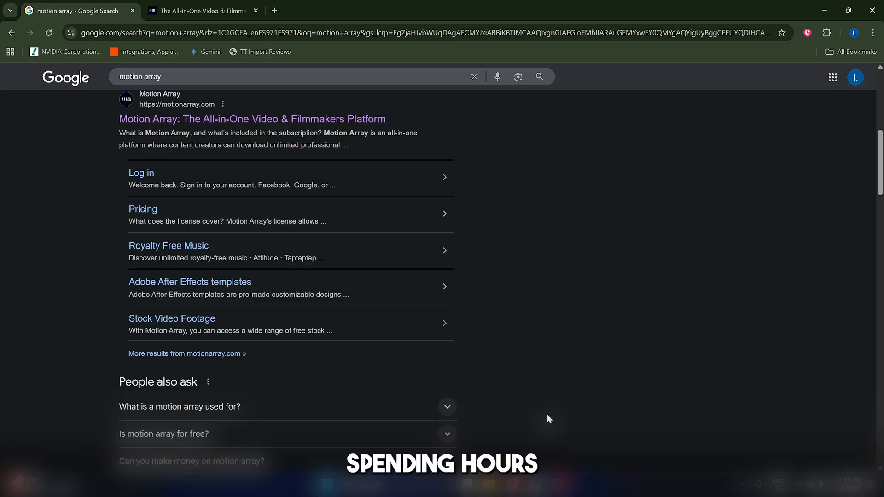
- Switch from the Google results to the open Motion Array site and look over its home page
scroll(547, 417, "down", 1)
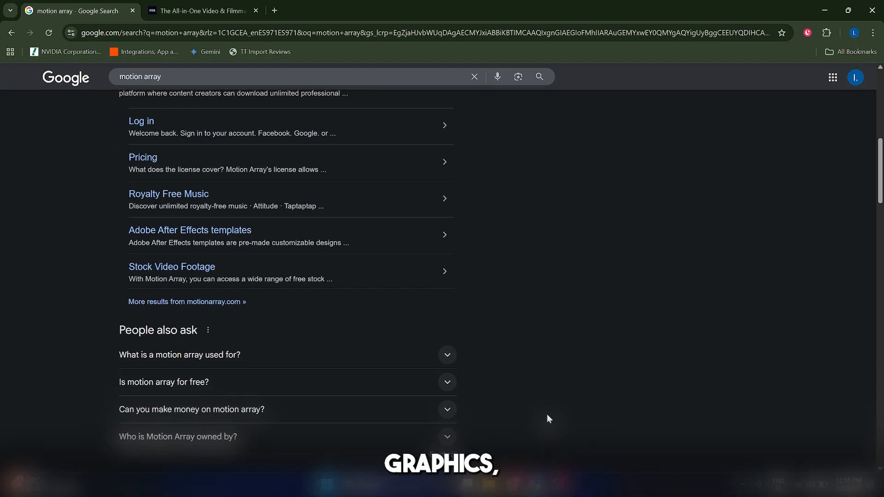
scroll(547, 416, "up", 1)
left_click(202, 11)
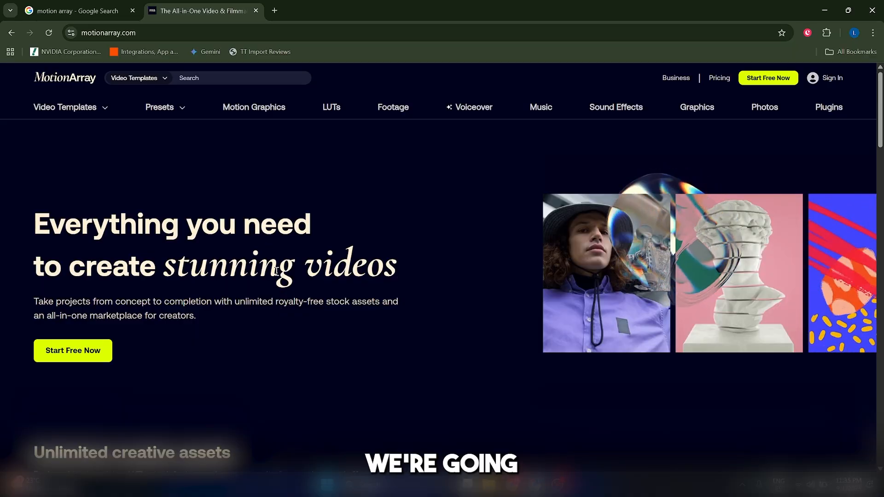
scroll(276, 272, "down", 1)
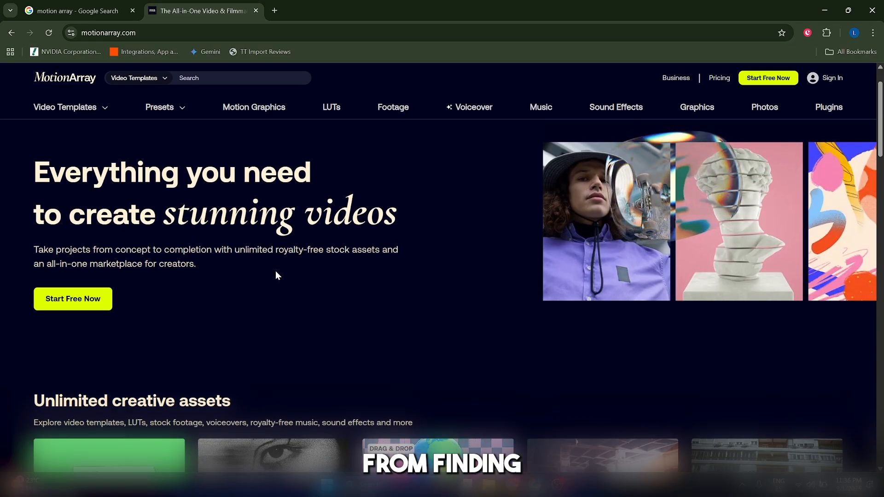
scroll(276, 271, "down", 1)
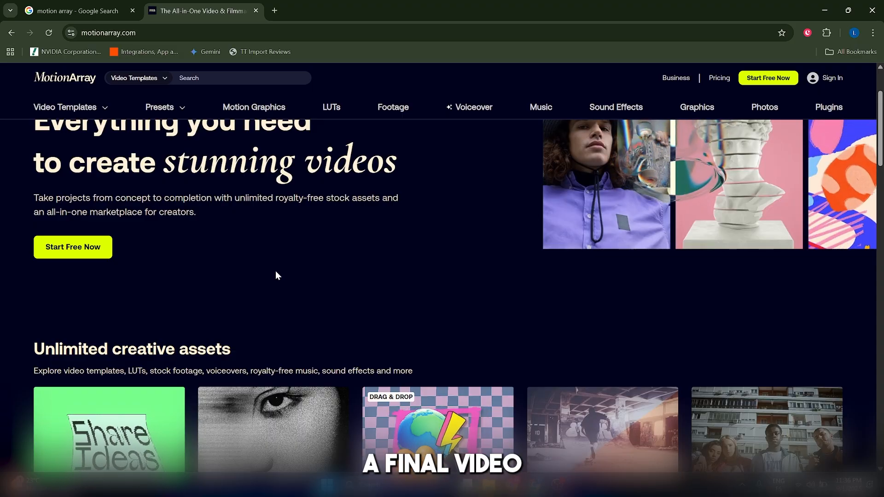
scroll(276, 275, "down", 1)
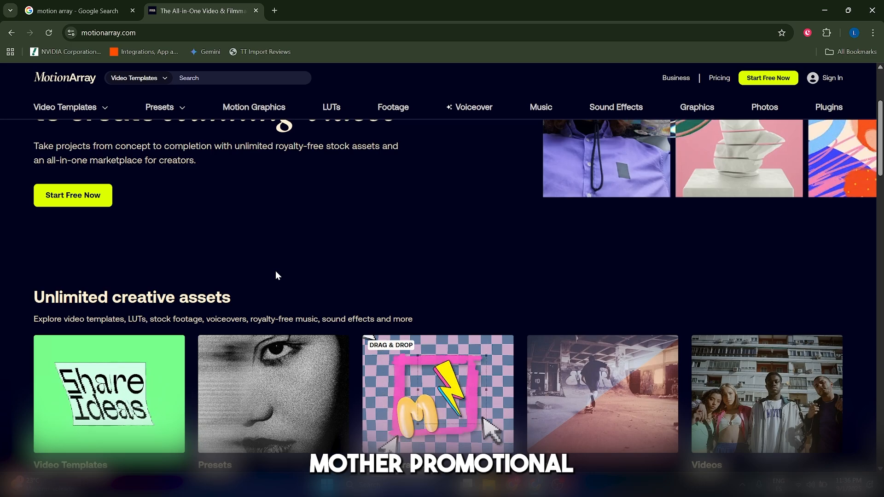
scroll(276, 272, "up", 3)
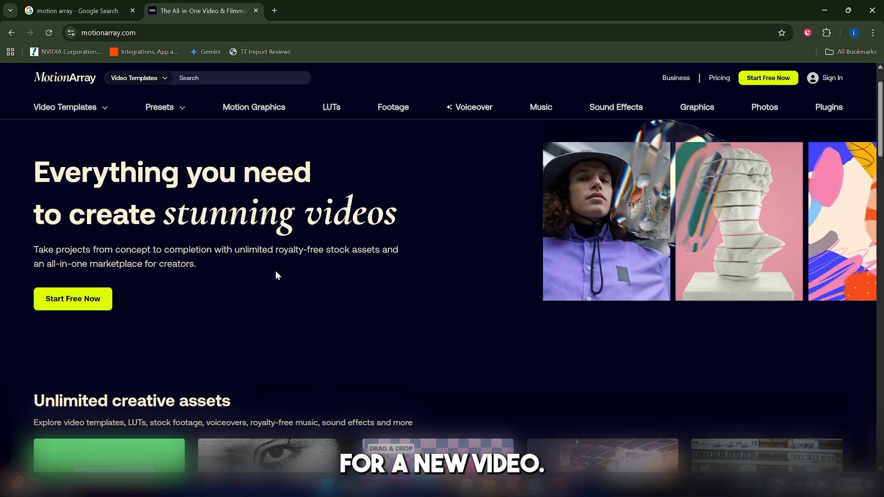
scroll(277, 310, "down", 4)
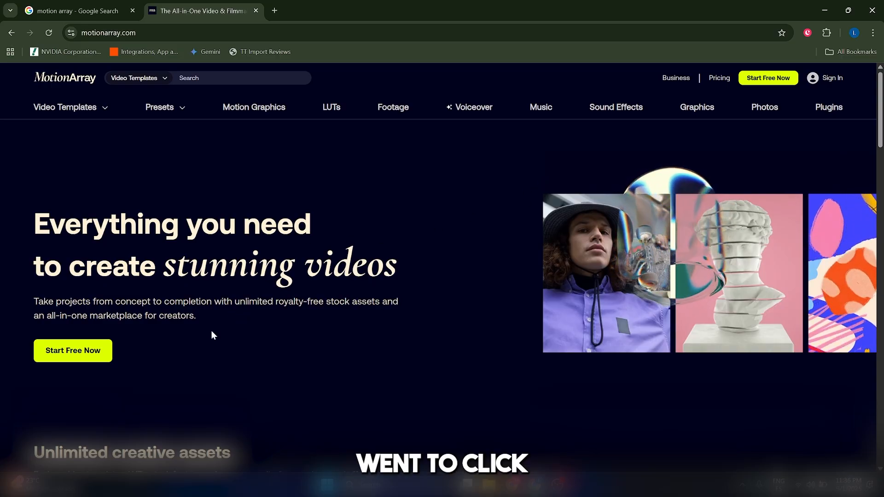
- View the free account sign-up form from the home page and close it
left_click(93, 352)
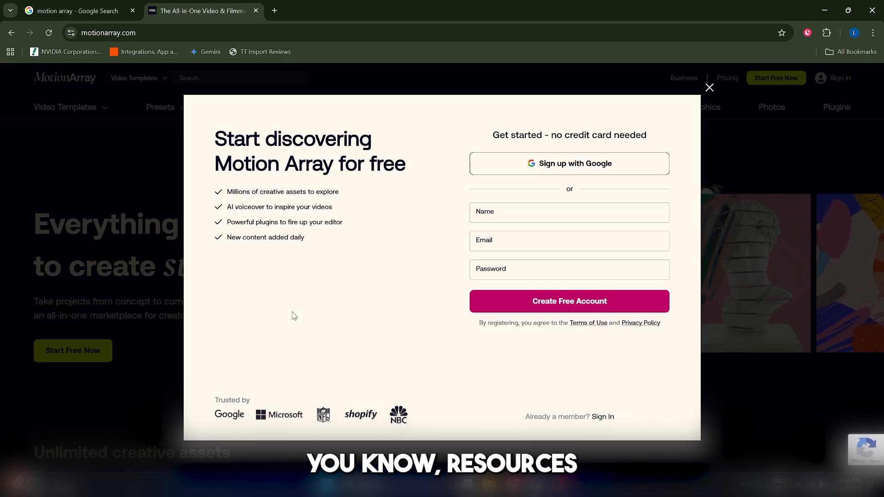
left_click(709, 88)
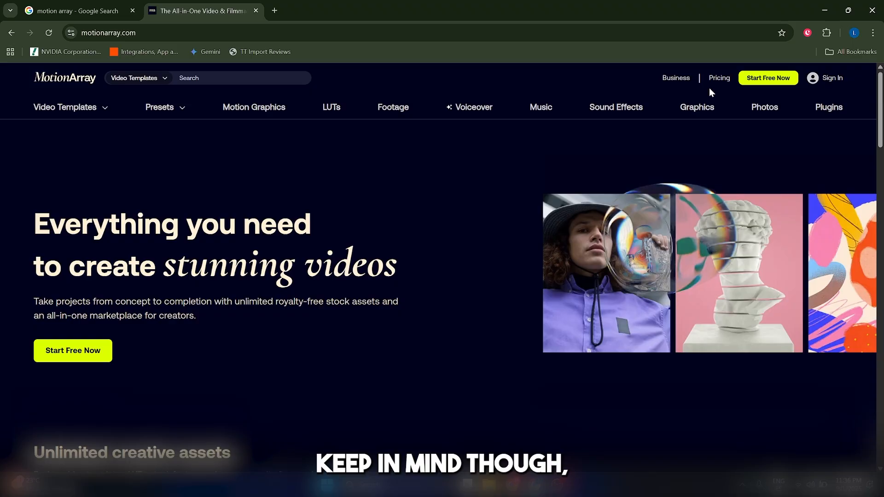
- Open the pricing page and compare what the Video Templates, AI Voiceover, Everything and Business plans include
left_click(718, 80)
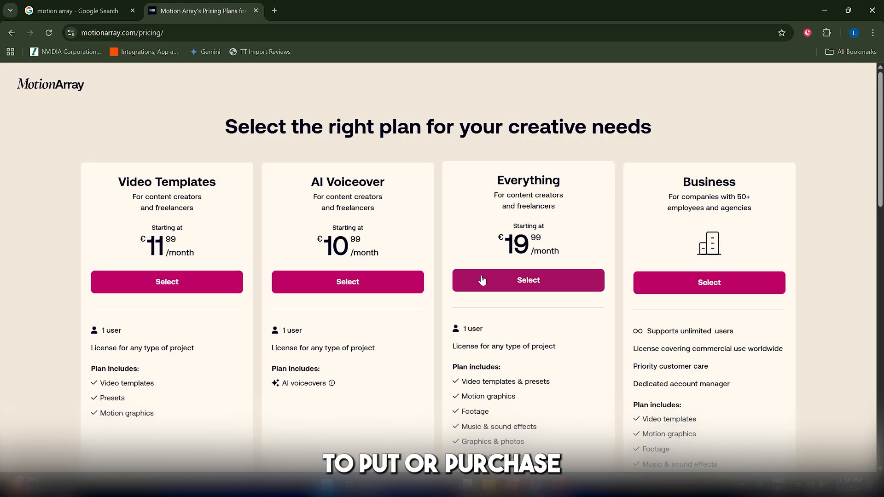
scroll(289, 283, "down", 2)
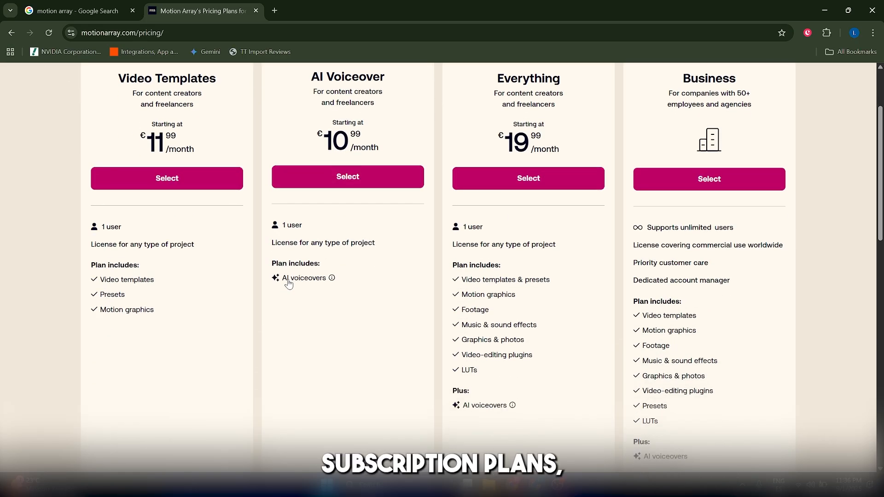
scroll(289, 283, "up", 2)
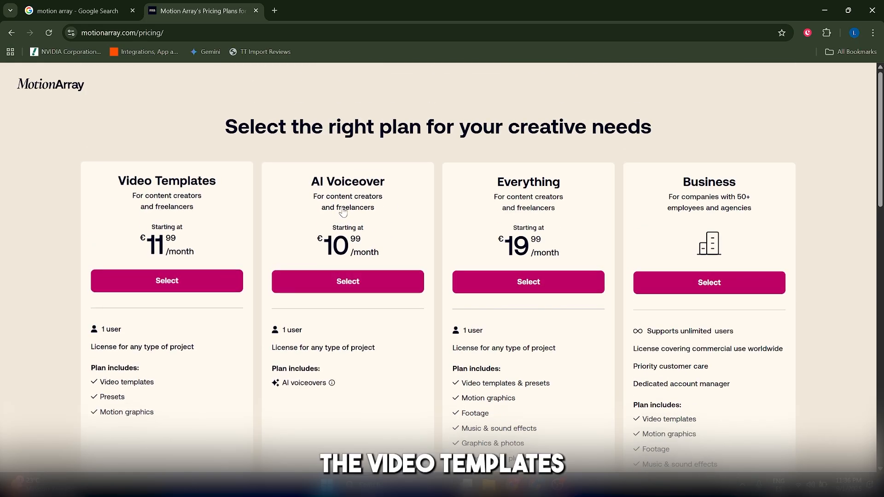
scroll(501, 191, "down", 4)
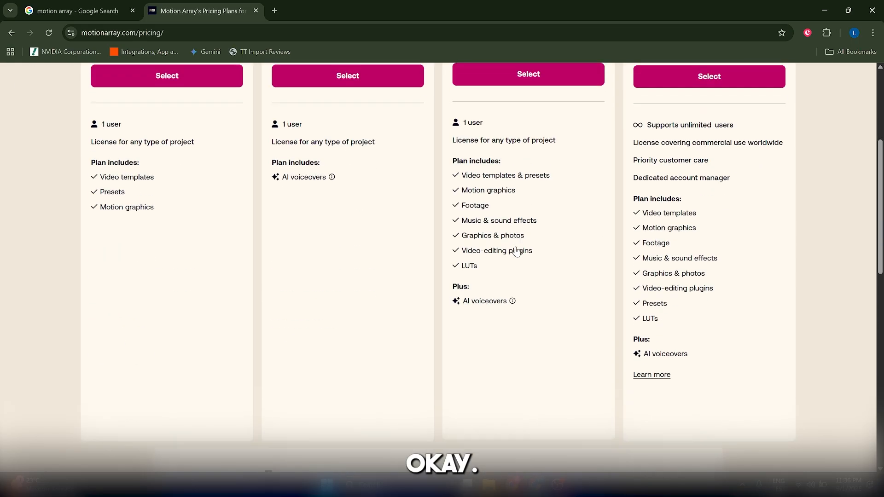
scroll(509, 320, "up", 4)
scroll(521, 221, "down", 2)
scroll(521, 221, "up", 2)
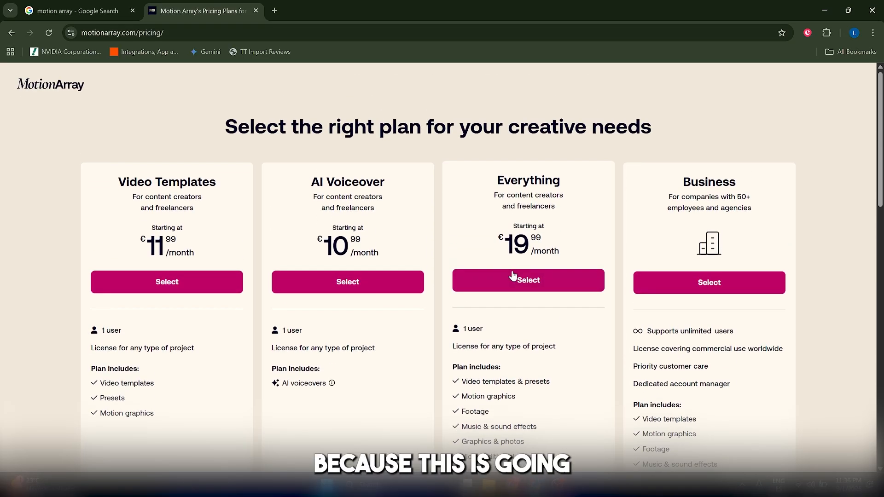
scroll(515, 368, "down", 1)
scroll(515, 368, "down", 1)
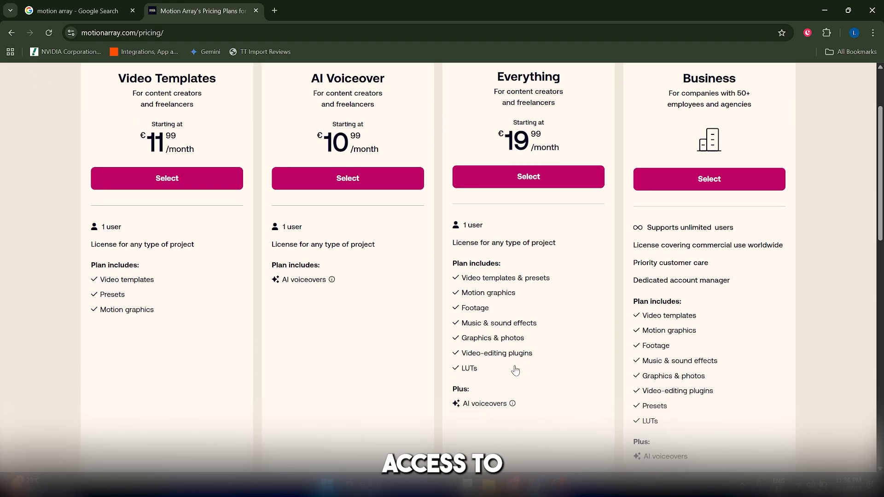
scroll(515, 373, "up", 2)
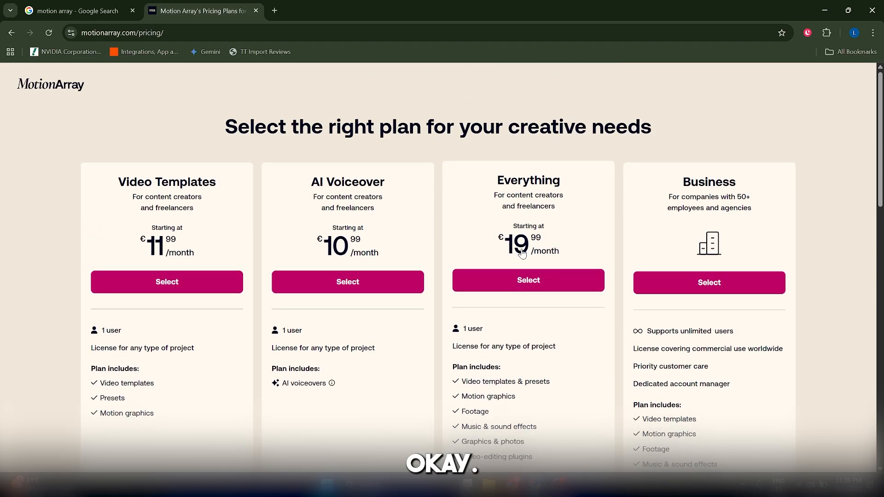
- Return to the Motion Array home page and start the free sign-up
left_click(36, 85)
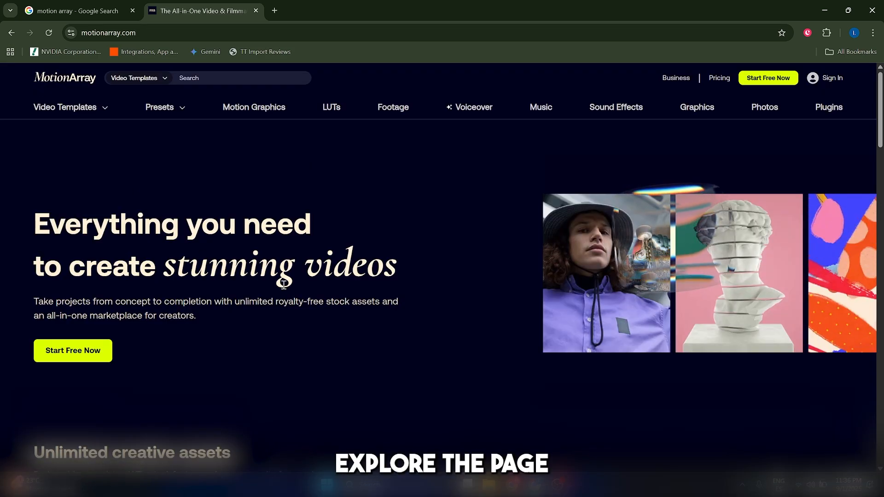
left_click(79, 349)
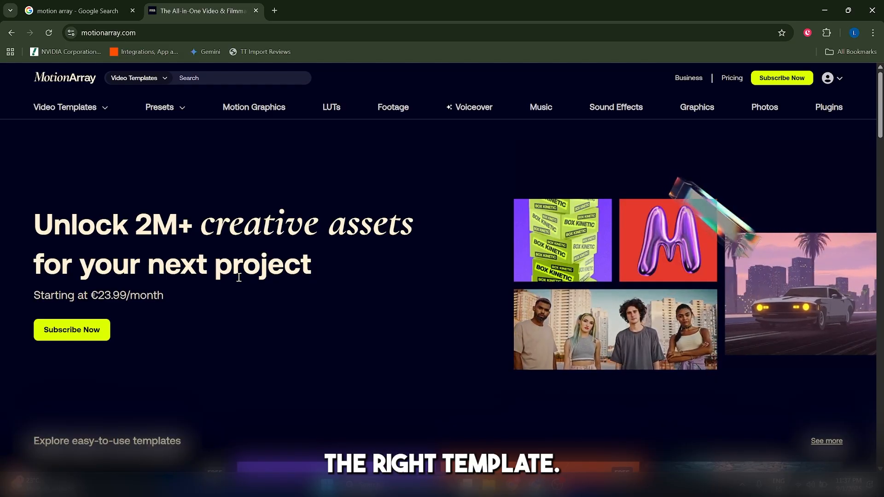
- Open the Adobe Premiere Pro video templates and look over the available filters and results
mouse_move(67, 109)
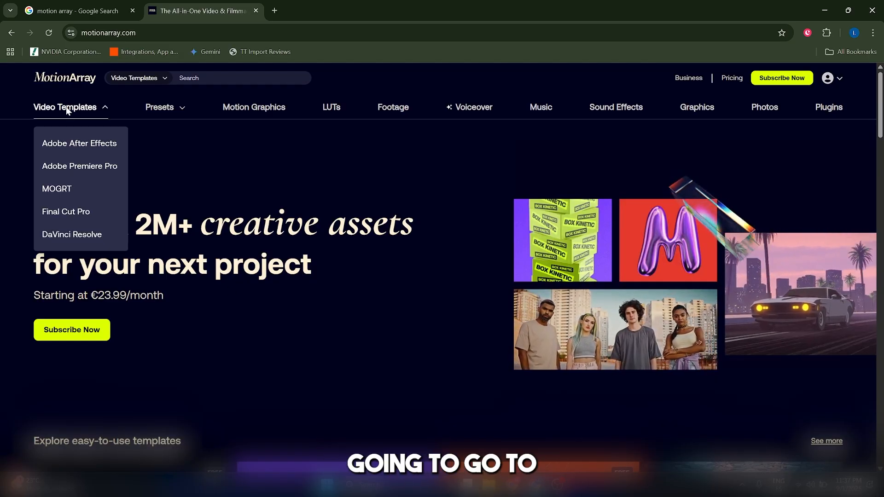
left_click(90, 172)
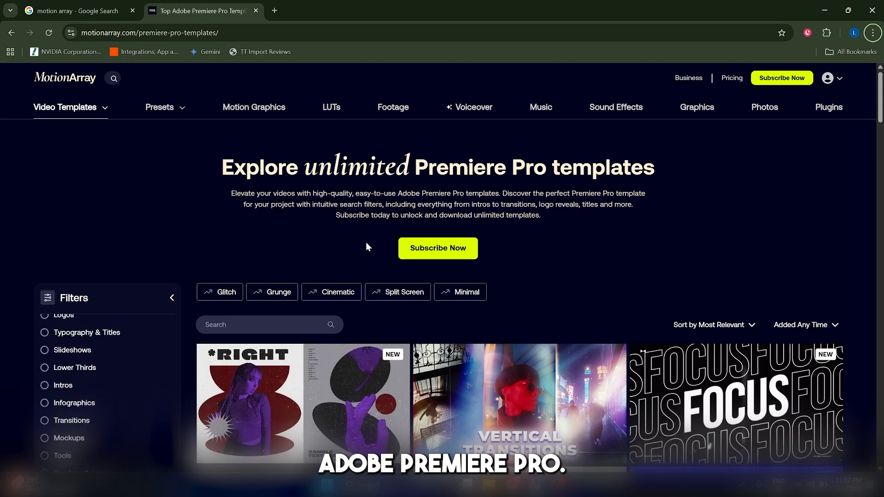
scroll(760, 322, "down", 3)
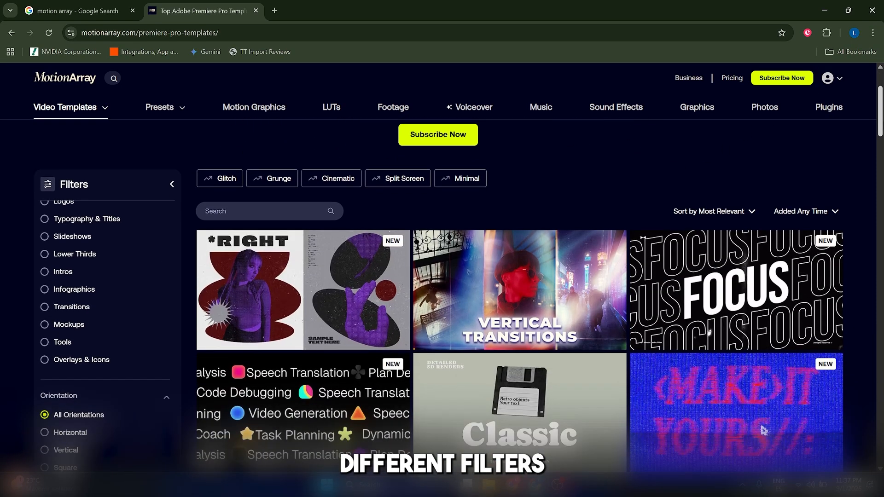
scroll(592, 261, "up", 3)
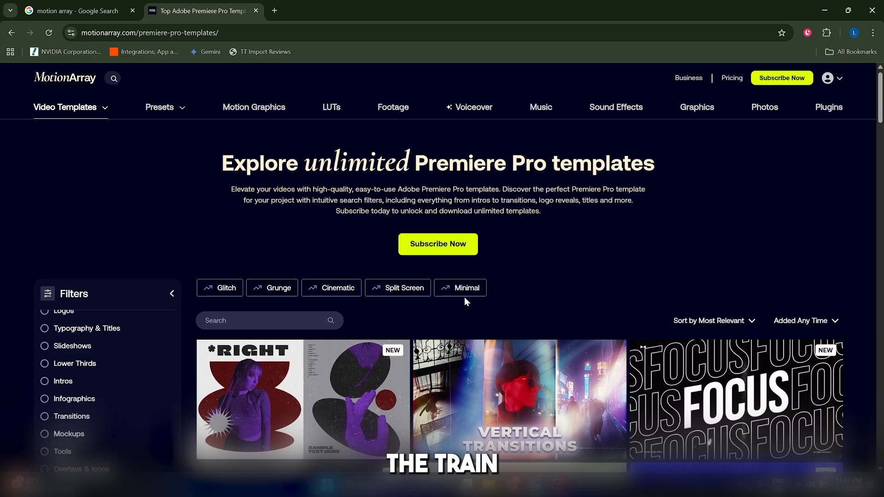
- Show only the trending Glitch templates and clear that filter again
left_click(208, 289)
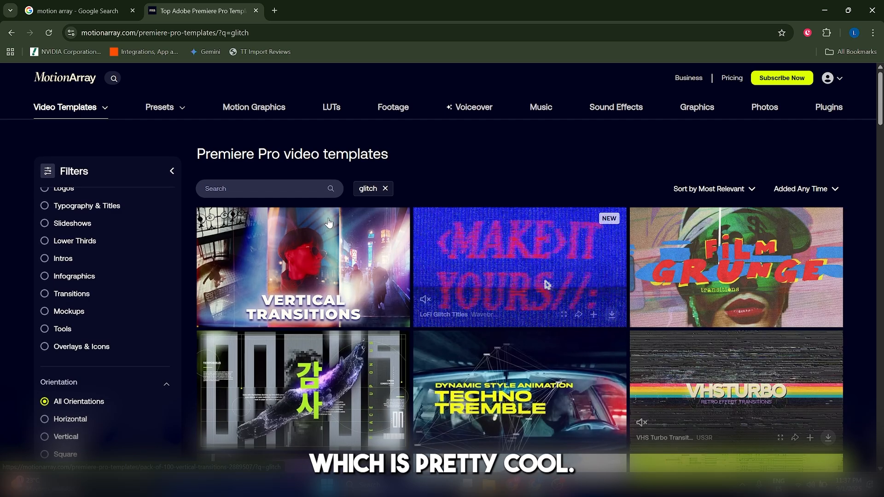
left_click(385, 189)
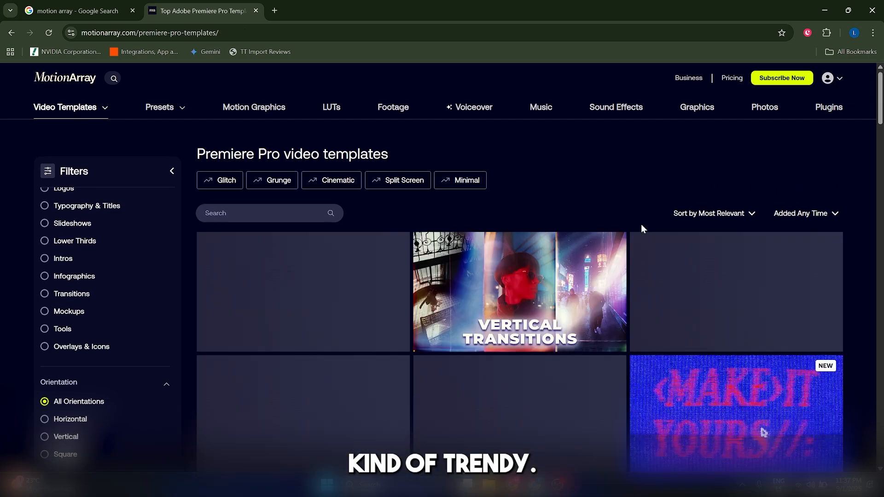
- Review the available sort orders and date-added options for the Premiere Pro templates
left_click(741, 218)
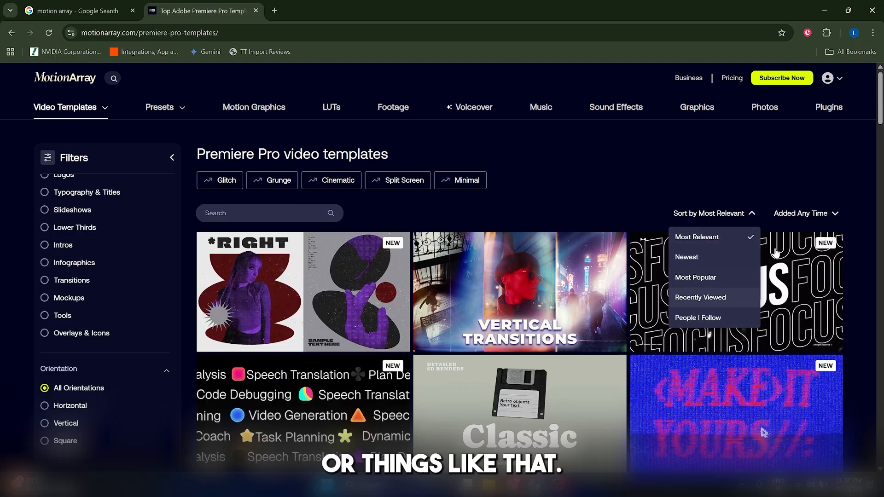
left_click(798, 214)
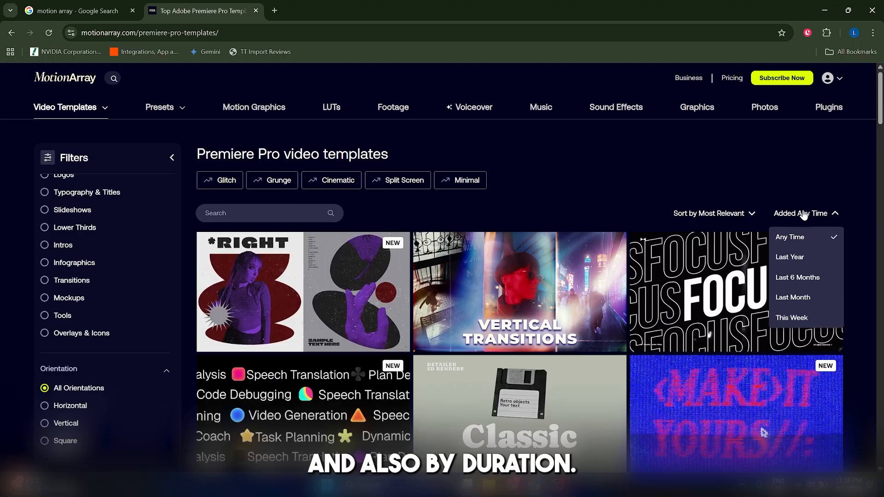
left_click(803, 214)
mouse_move(536, 324)
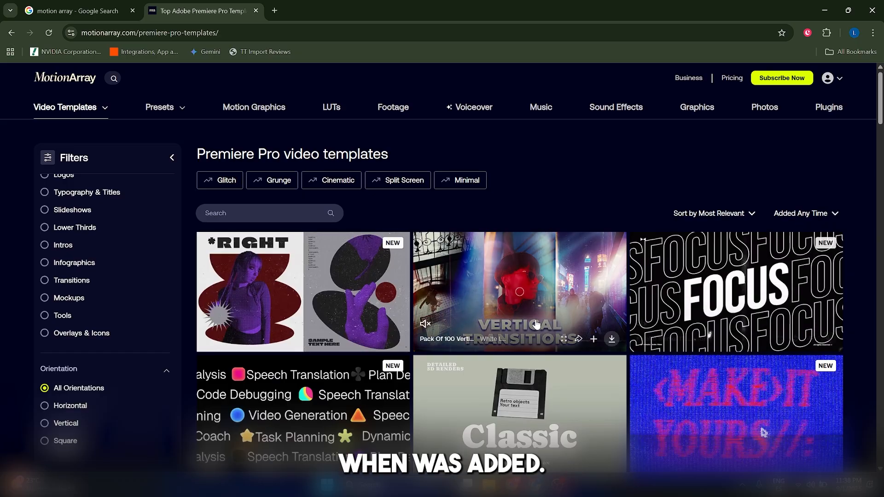
- Filter the Premiere Pro templates to free ones in the Intros category
scroll(534, 323, "down", 5)
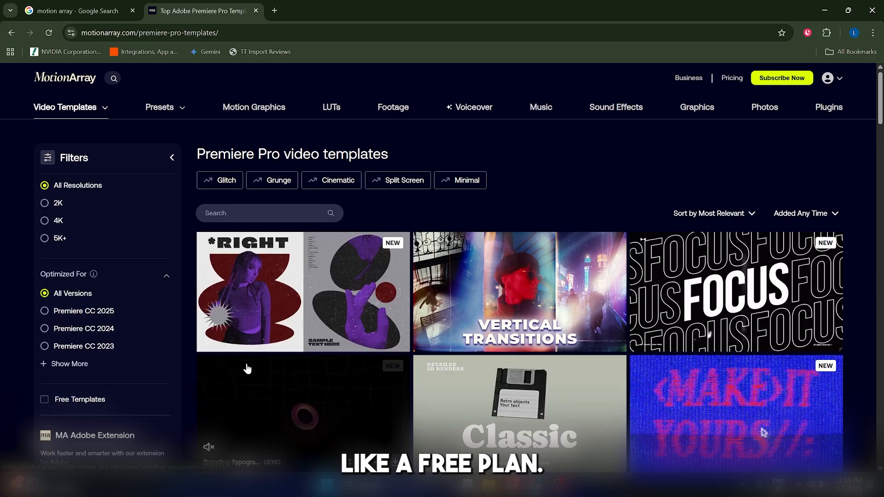
left_click(71, 398)
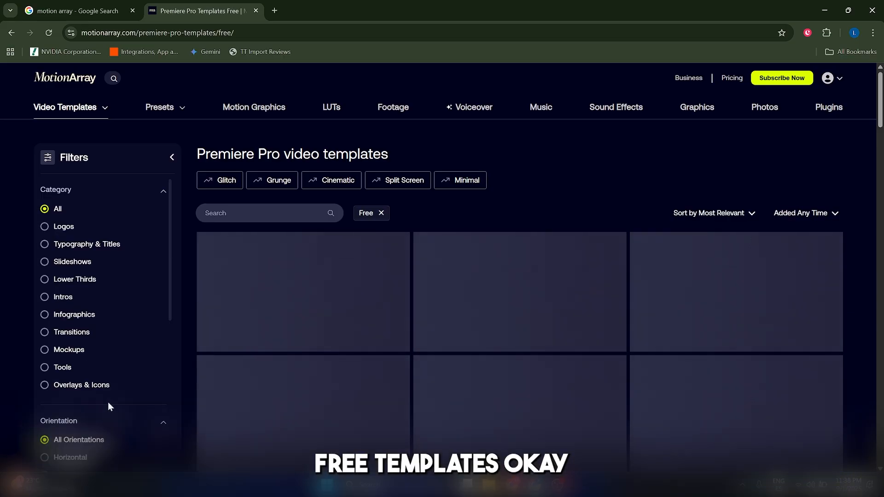
mouse_move(571, 338)
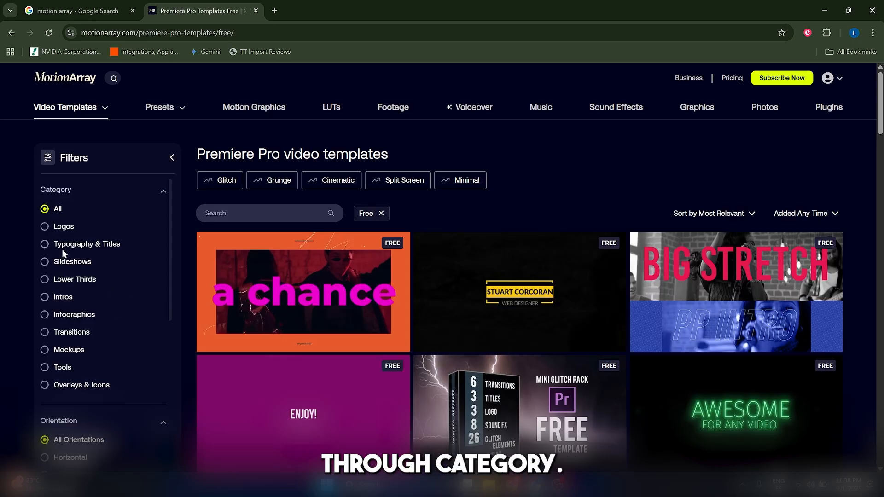
left_click(54, 298)
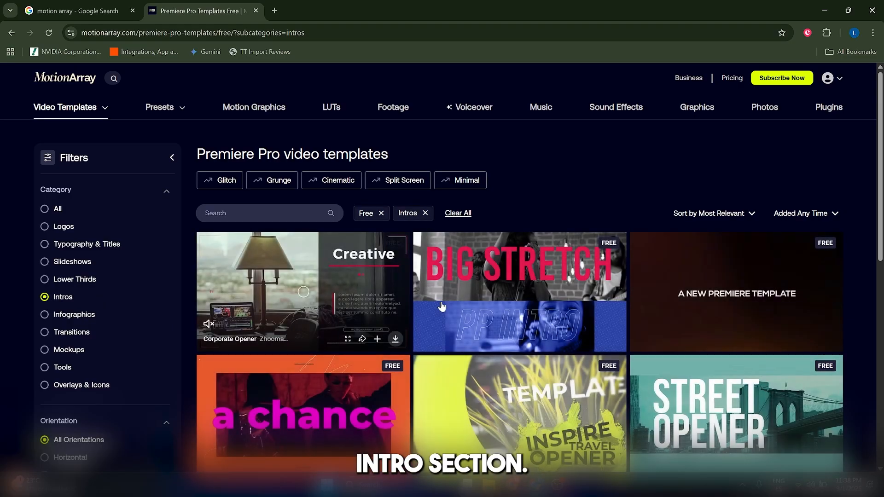
- Browse the filtered free intro templates to compare the available designs
scroll(594, 230, "down", 10)
scroll(594, 230, "up", 10)
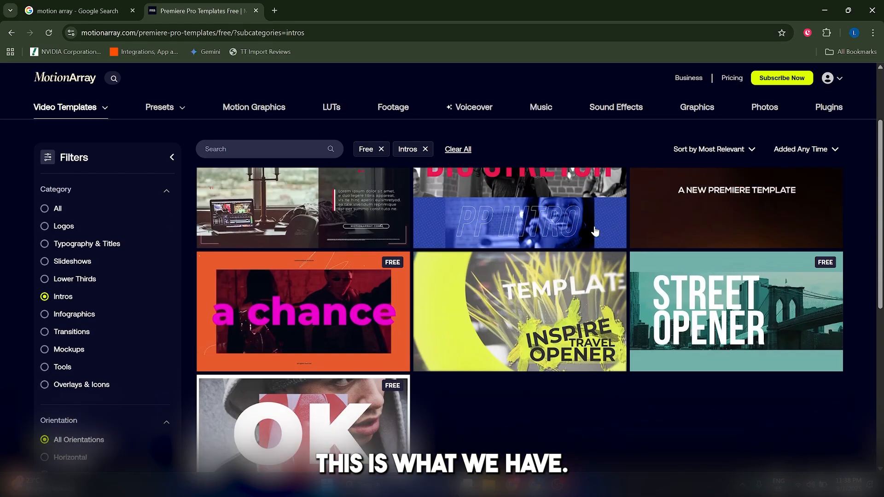
scroll(553, 294, "down", 10)
scroll(552, 295, "up", 10)
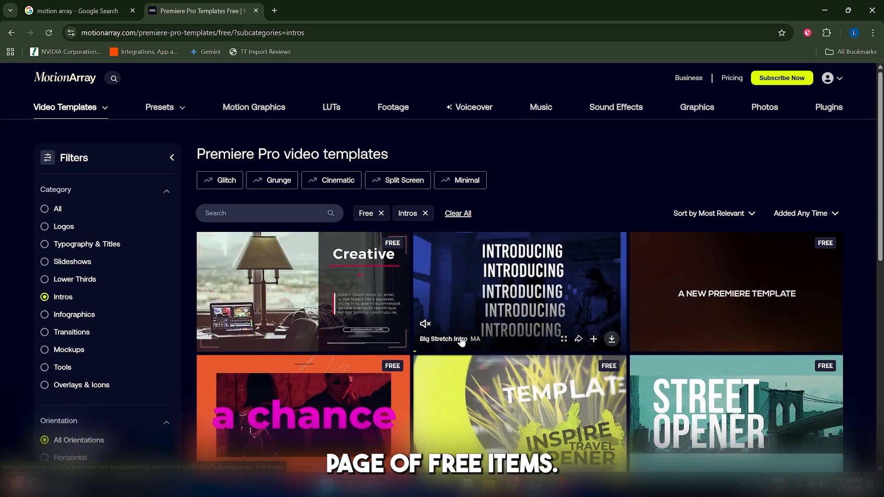
scroll(548, 340, "down", 3)
scroll(593, 402, "up", 3)
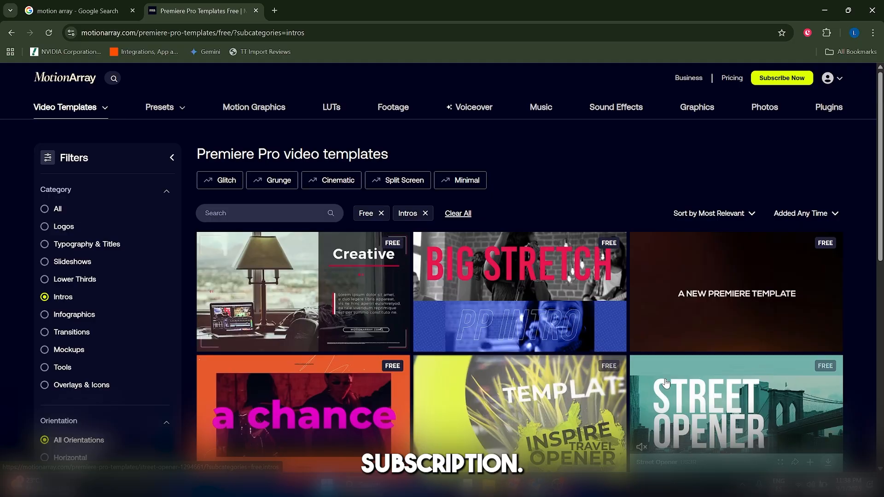
scroll(623, 396, "down", 2)
scroll(660, 314, "up", 2)
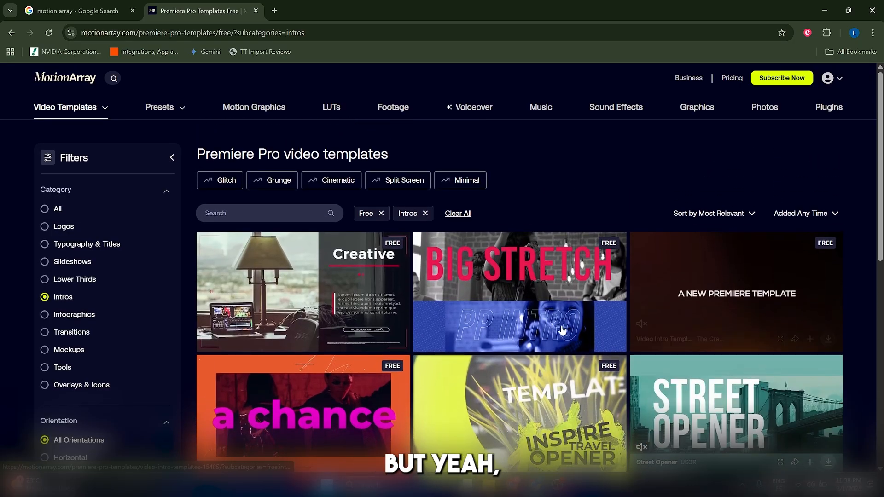
- Open the free Corporate Opener template with the Creative title and download it
left_click(359, 300)
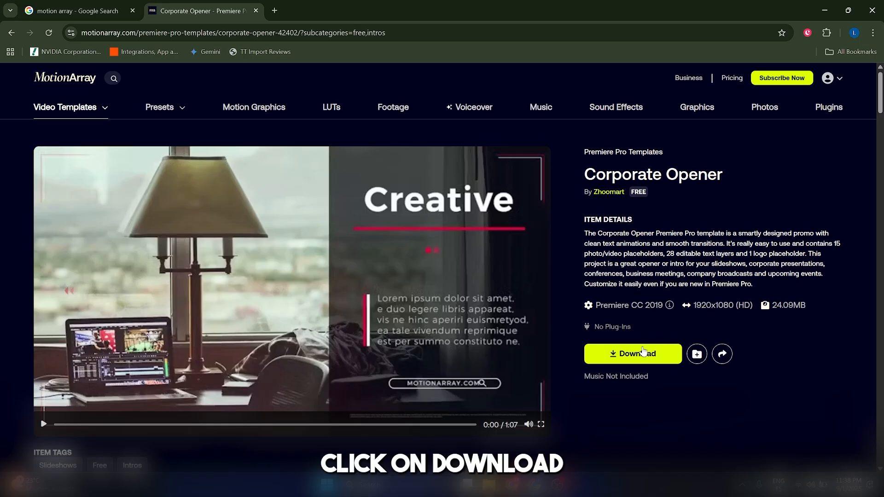
left_click(646, 363)
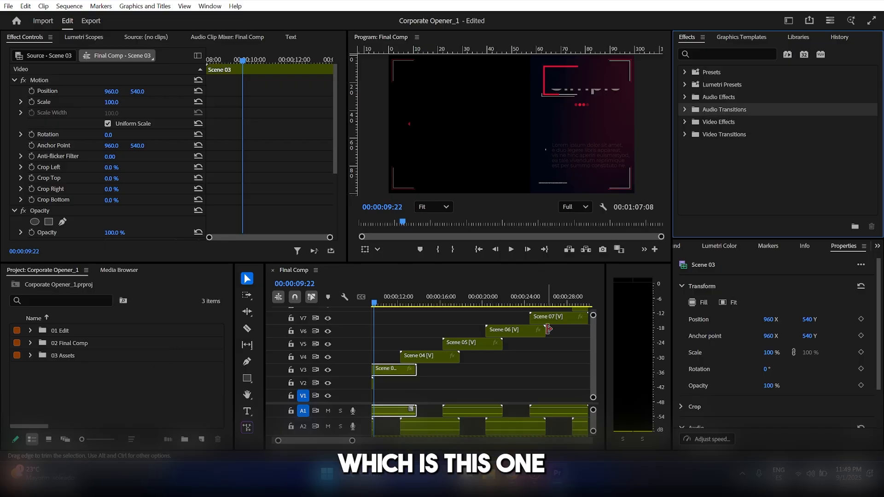
- Switch to Premiere Pro, return the Final Comp playhead to the start and display the graphics templates
left_click_drag(382, 309, 261, 315)
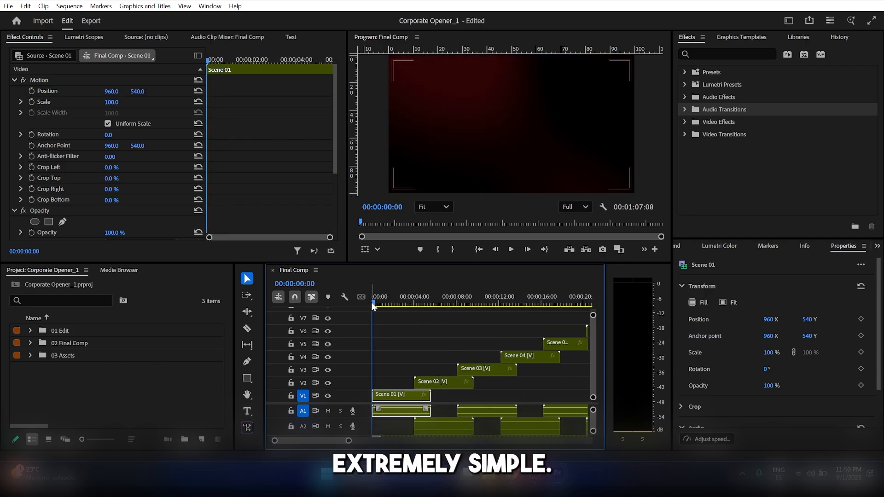
left_click(753, 37)
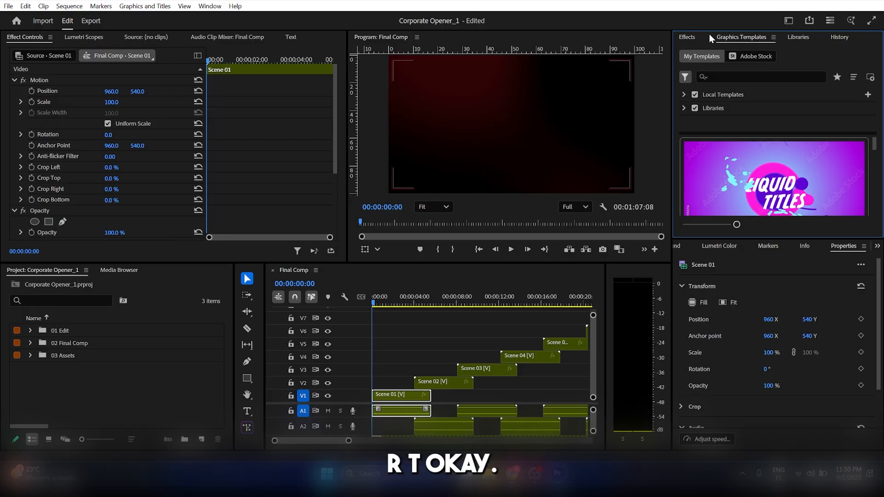
left_click(702, 36)
left_click(732, 35)
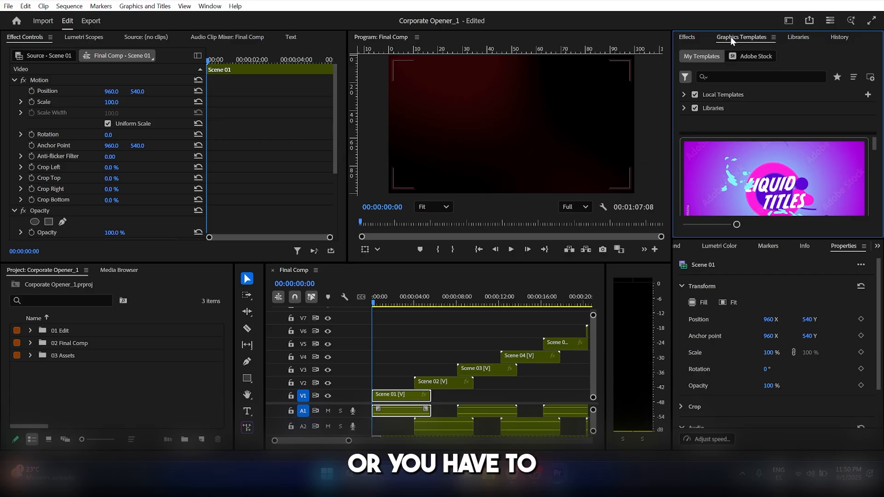
left_click(688, 37)
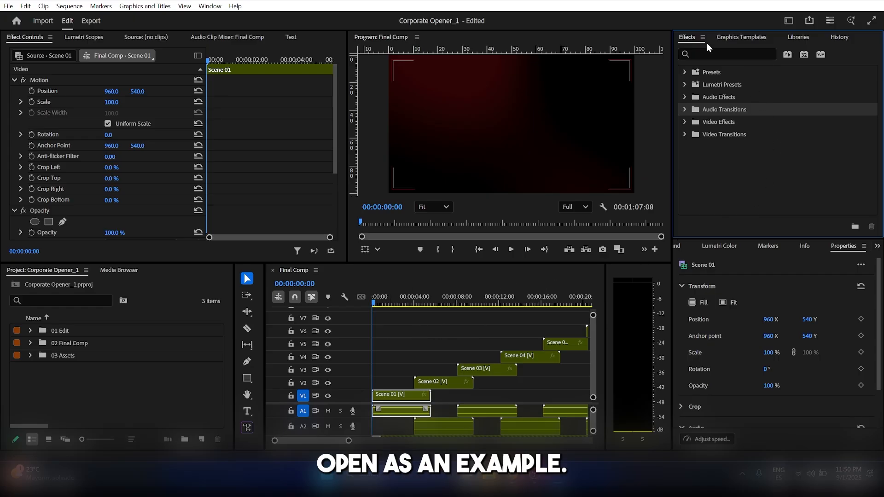
left_click(732, 34)
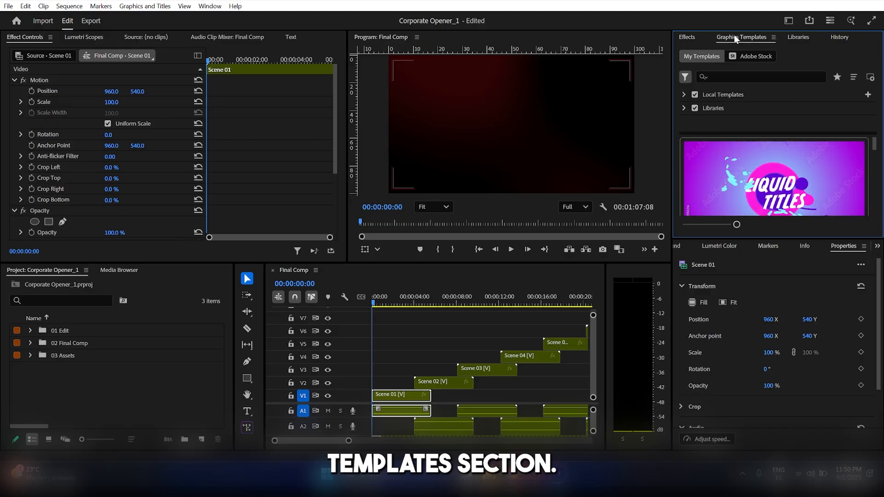
- Review the available workspaces and the contents of the project's 01 Edit bin
left_click(784, 21)
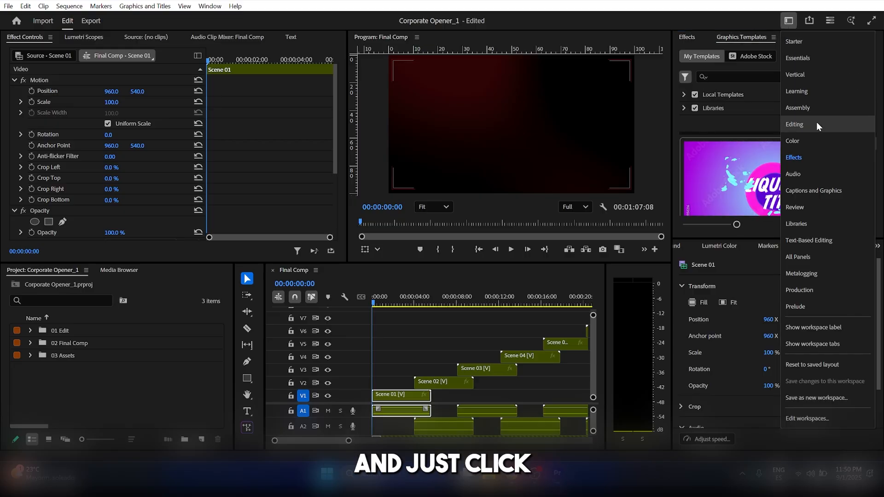
left_click(656, 157)
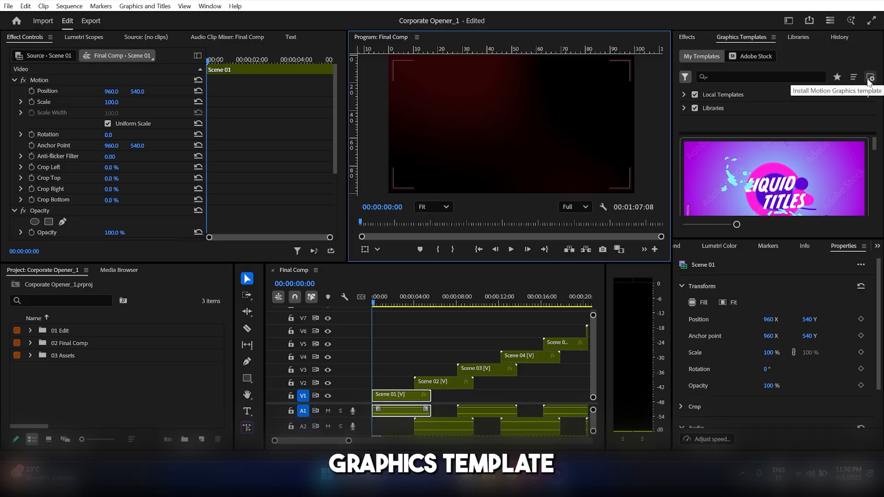
left_click(90, 350)
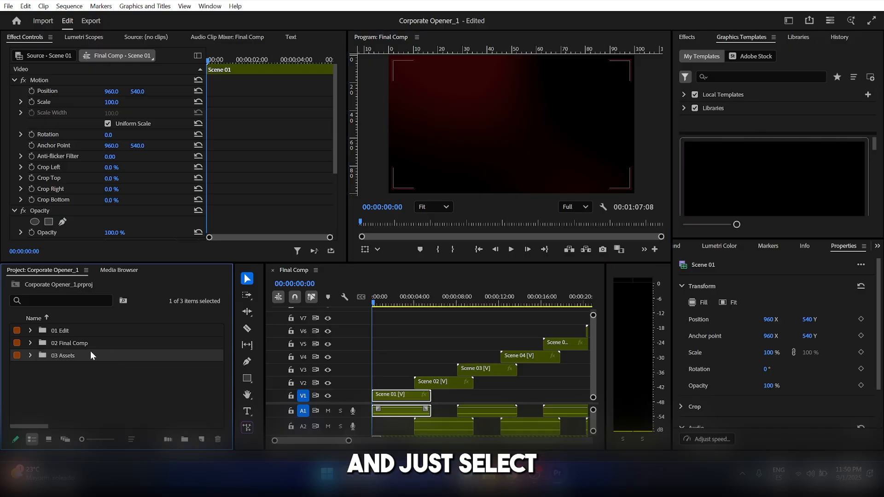
left_click(83, 343)
left_click(33, 331)
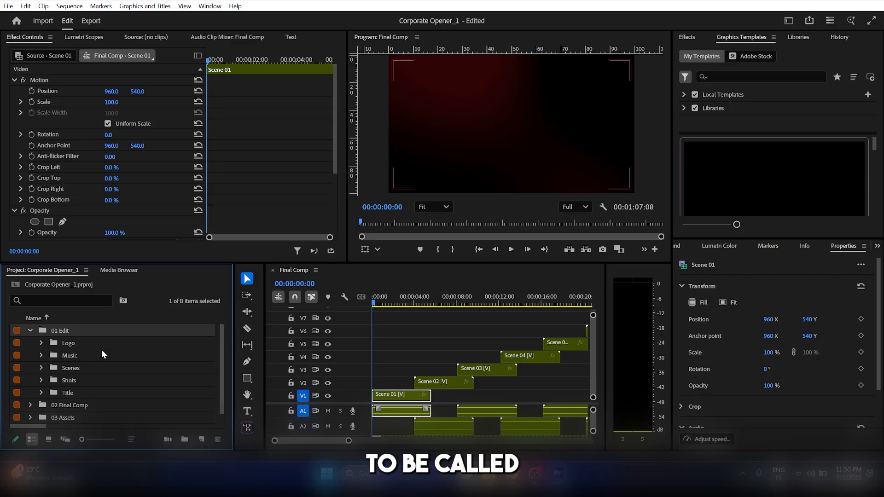
left_click(30, 330)
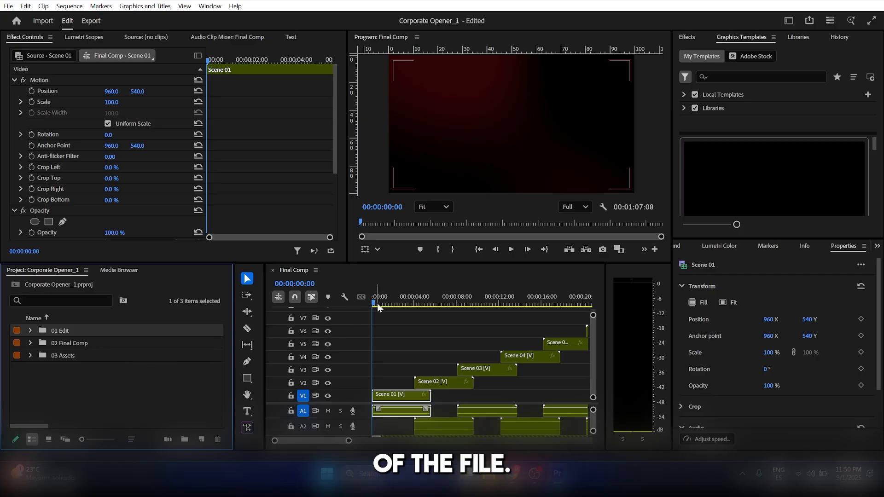
left_click_drag(377, 303, 350, 325)
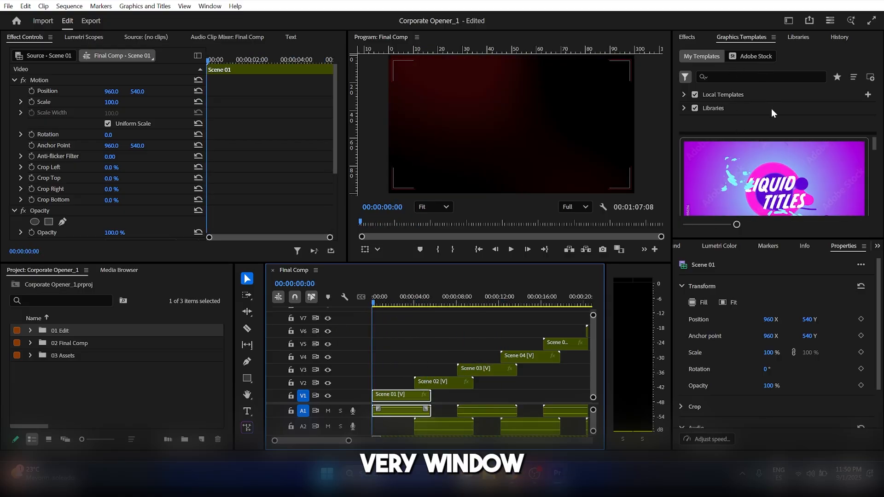
- Add one of the listed motion graphics templates to the project, keeping the Final Comp playhead at the start
scroll(870, 151, "down", 2)
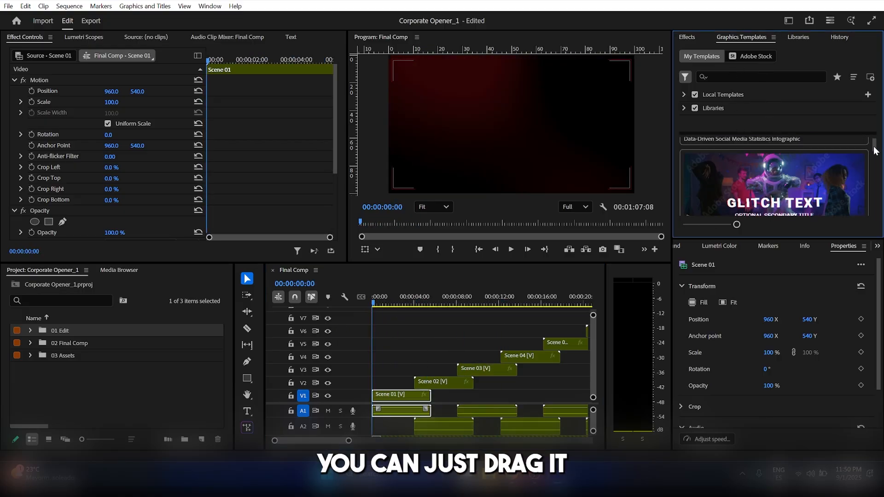
left_click_drag(788, 184, 115, 377)
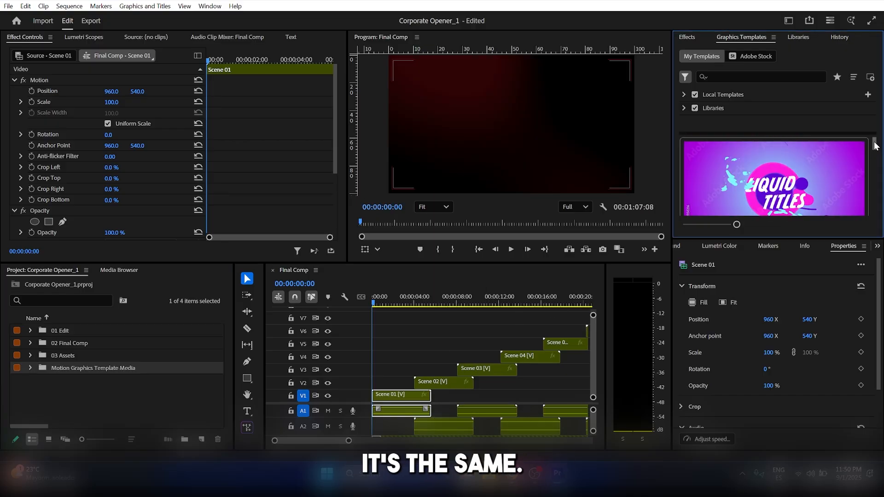
left_click(379, 304)
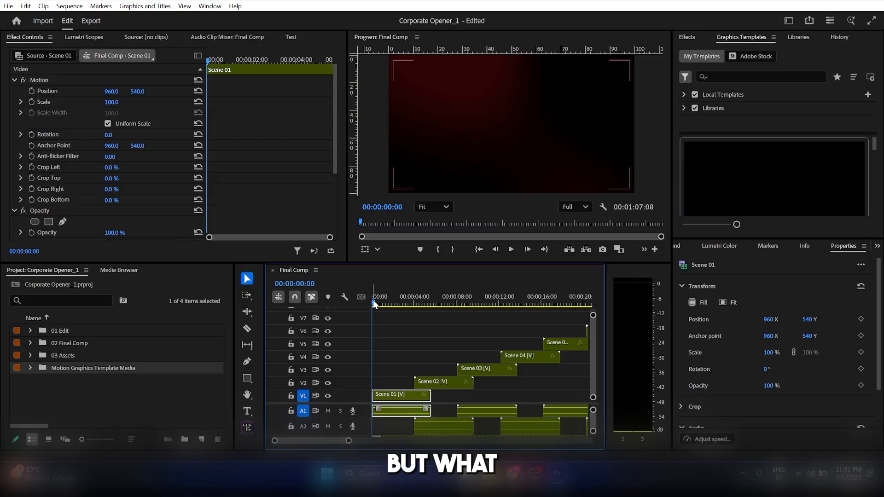
- Preview the opening of Final Comp and place the playhead at 00:00:03:08, within Scene 01
left_click_drag(374, 302, 123, 342)
mouse_move(368, 303)
left_mouse_down()
mouse_move(428, 310)
mouse_move(417, 299)
mouse_move(374, 303)
mouse_move(445, 310)
mouse_move(398, 316)
mouse_move(480, 314)
mouse_move(376, 315)
left_mouse_up()
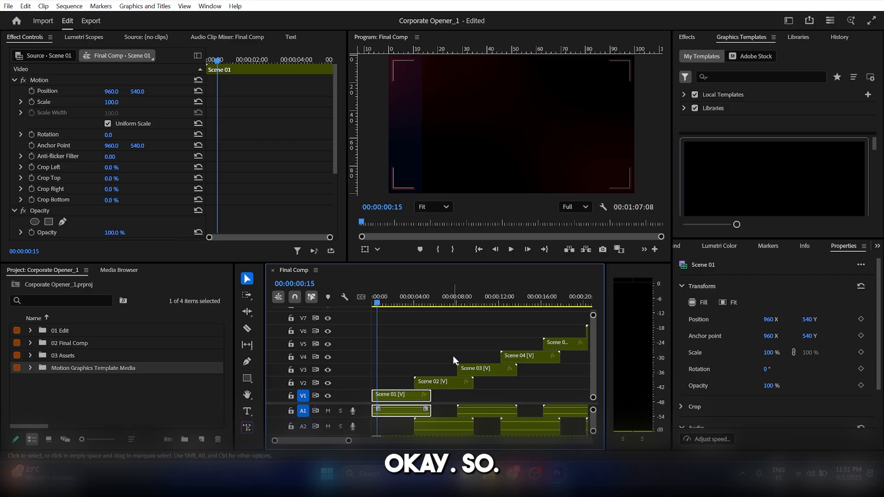
key("space")
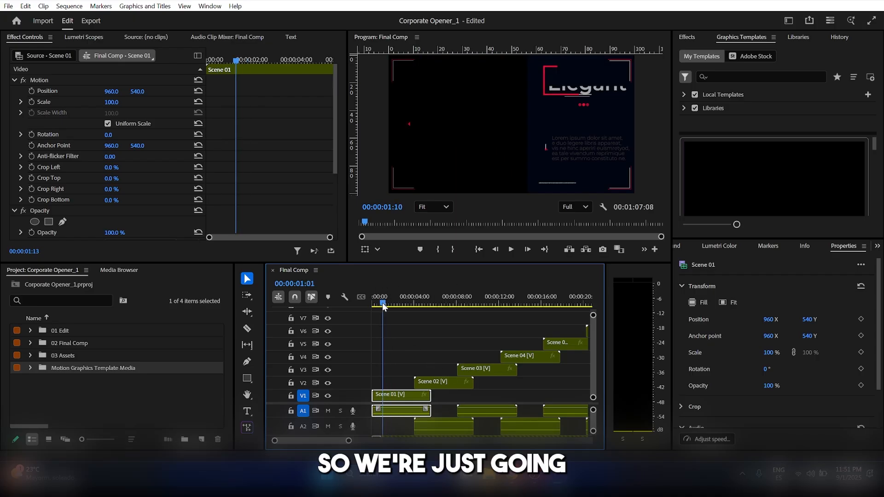
key("Home")
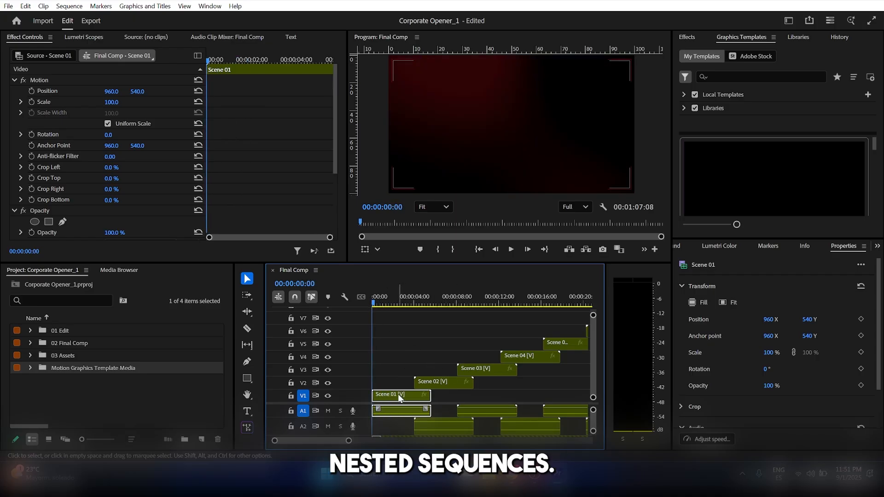
left_click_drag(376, 305, 407, 305)
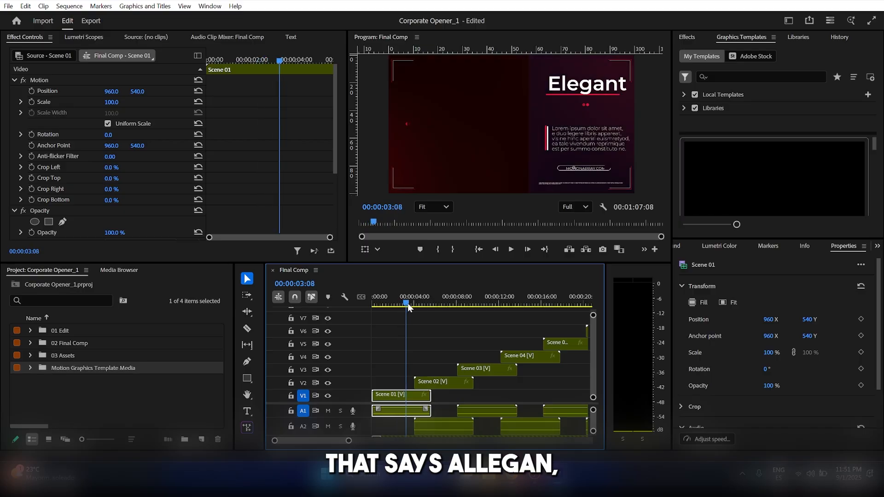
- Open the nested Scene 01 sequence and scrub its opening, with the Color Matte clip selected and the playhead at 00:00:01:26
double_click(390, 397)
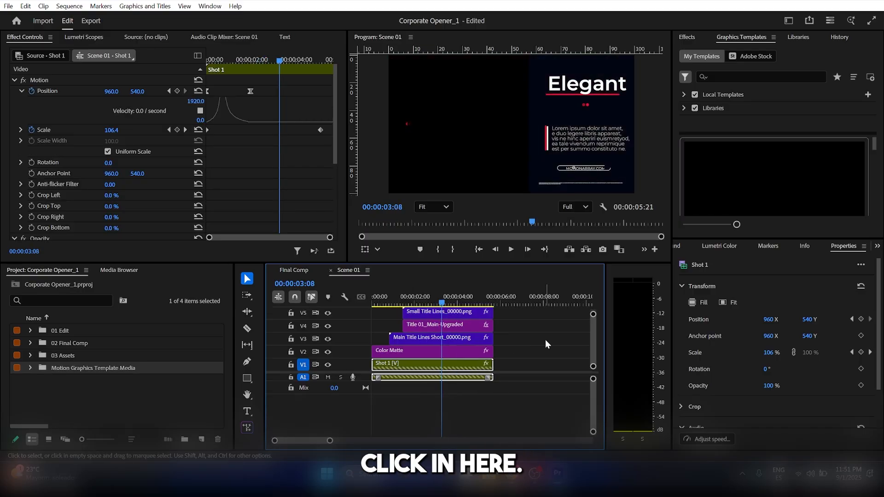
left_click_drag(441, 304, 417, 304)
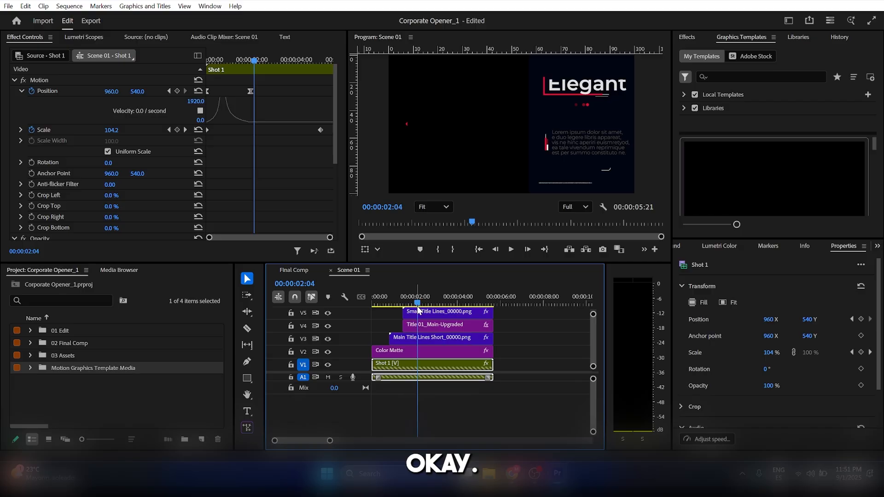
left_click(411, 357)
left_click(376, 305)
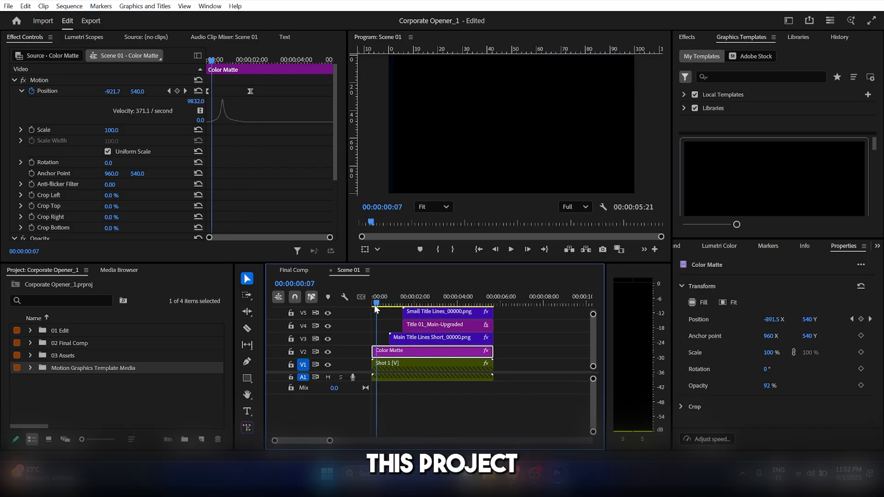
left_click_drag(376, 305, 411, 304)
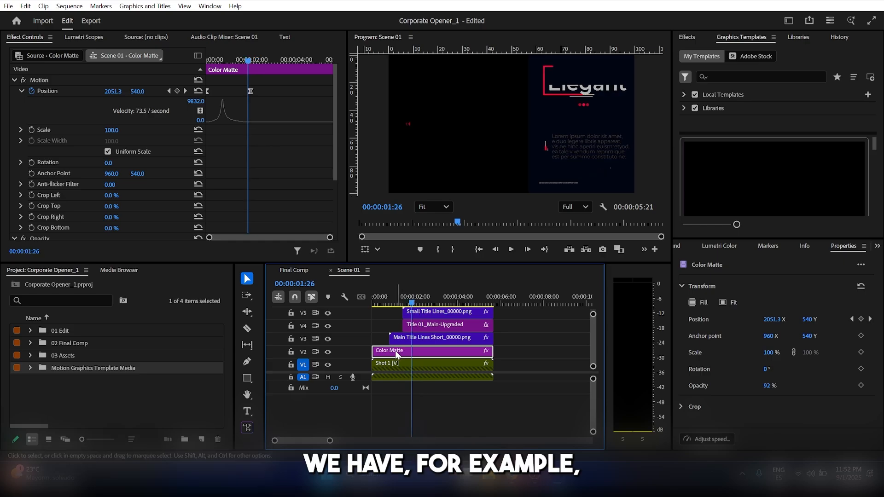
- Hide and show the Color Matte and Main Title Lines Short tracks again to identify what each layer contributes
left_click(328, 352)
left_click(328, 352)
left_click(328, 352)
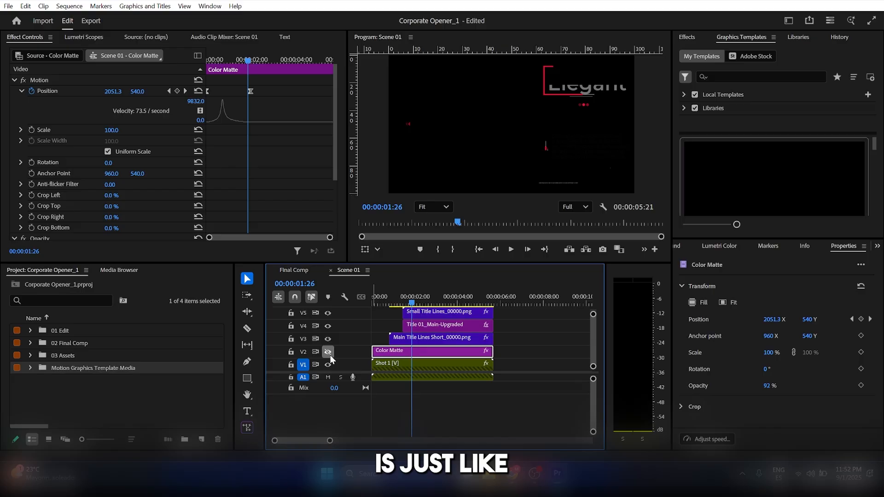
left_click(327, 352)
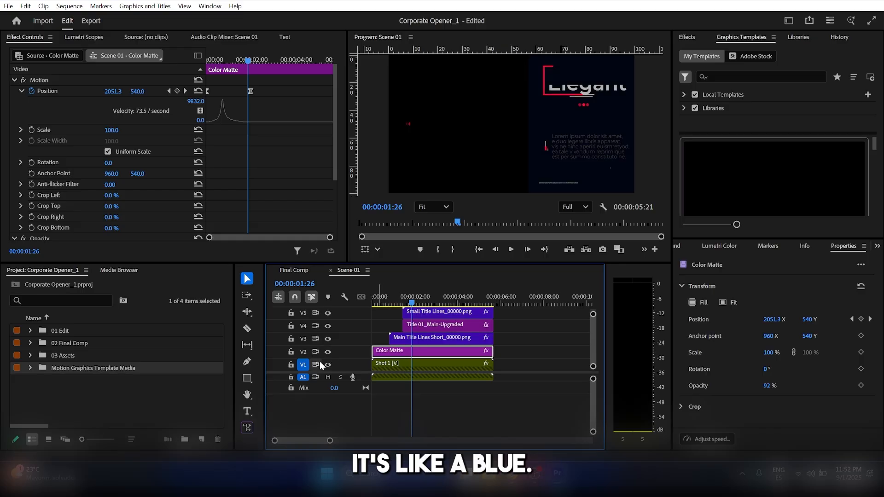
left_click(406, 337)
left_click(329, 340)
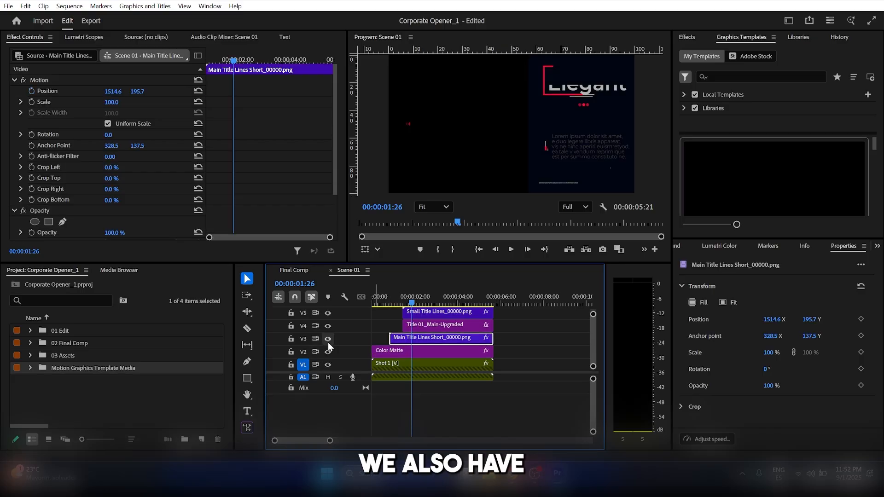
left_click(329, 340)
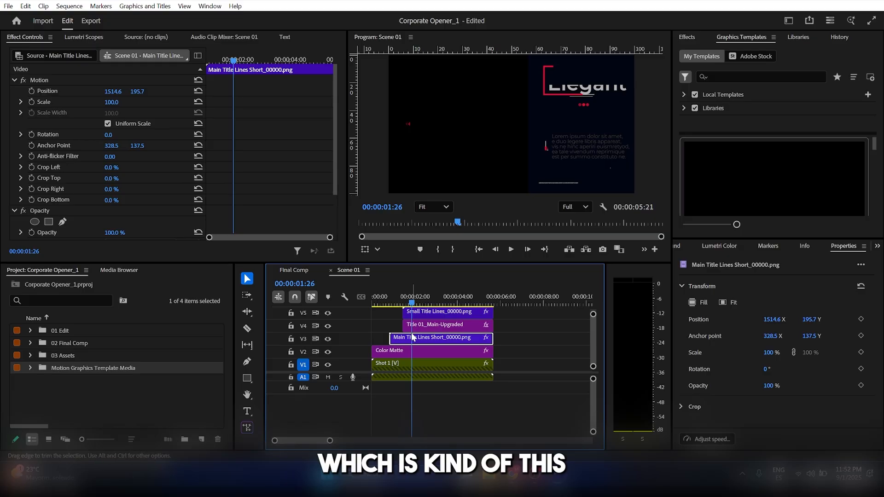
- Move to 00:00:02:25 and briefly hide the Title 01_Main-Upgraded track to identify the text it contributes
left_click(423, 325)
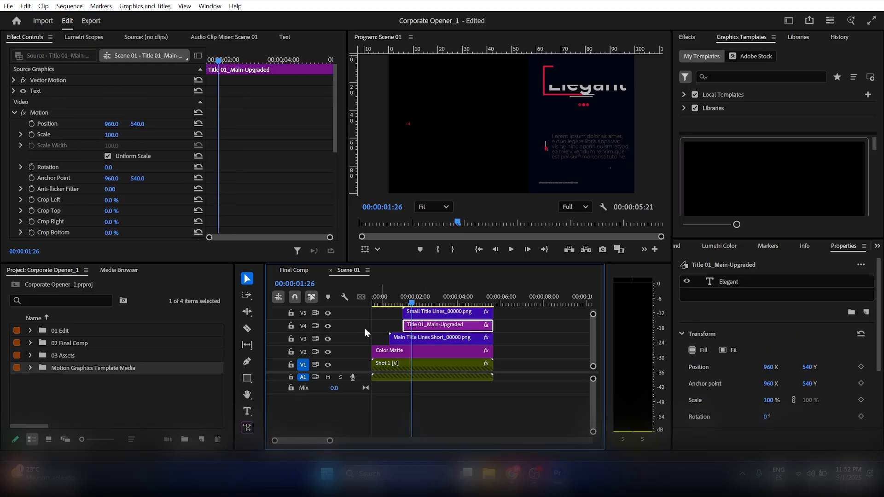
left_click(433, 301)
left_click(440, 342)
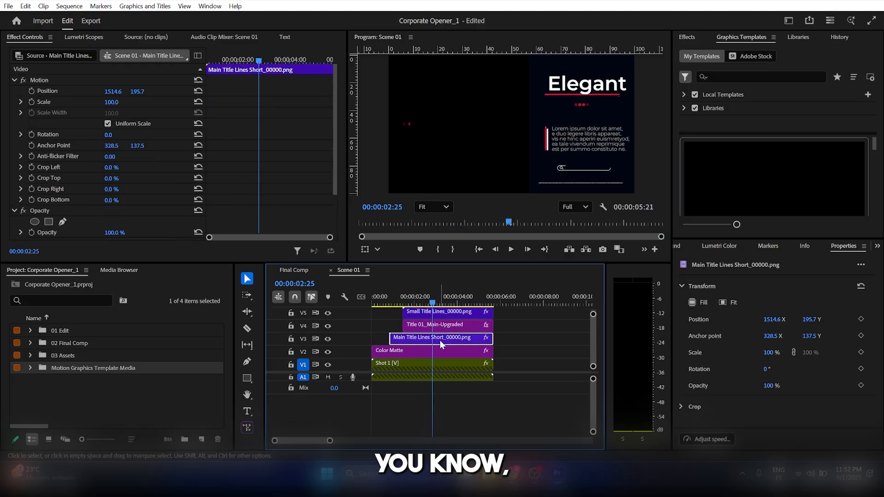
left_click(442, 327)
left_click(329, 325)
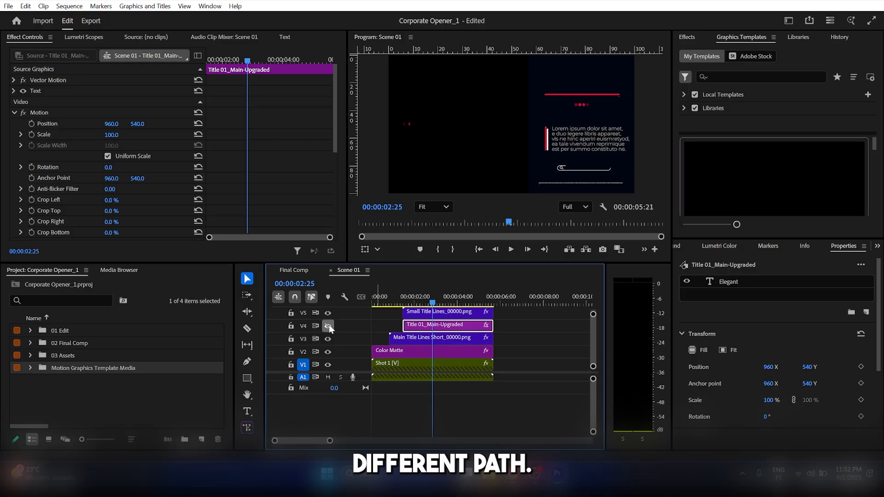
left_click(329, 325)
- Inspect the Small Title Lines and Arrow layers of Scene 01, leaving no clip selected
left_click(459, 313)
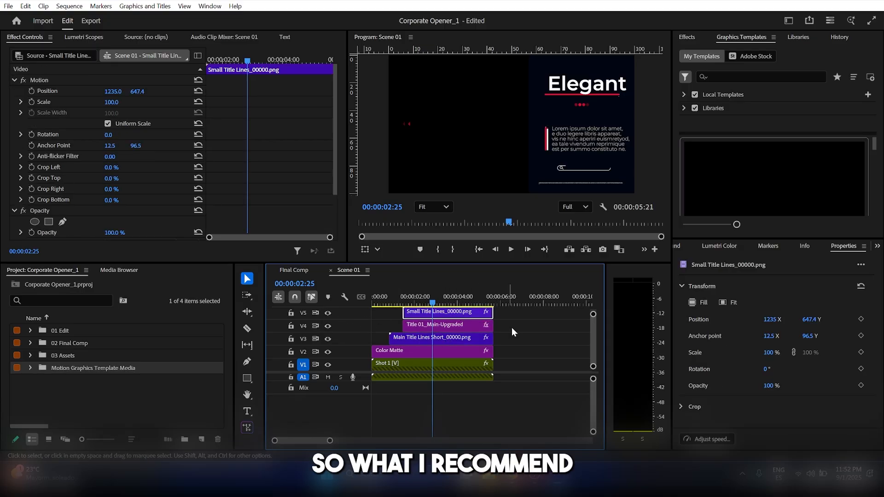
scroll(594, 331, "up", 3)
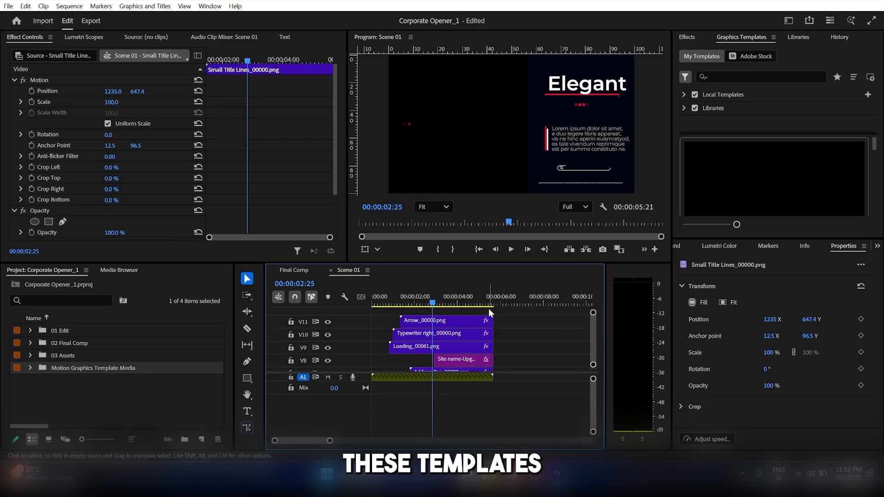
left_click(468, 318)
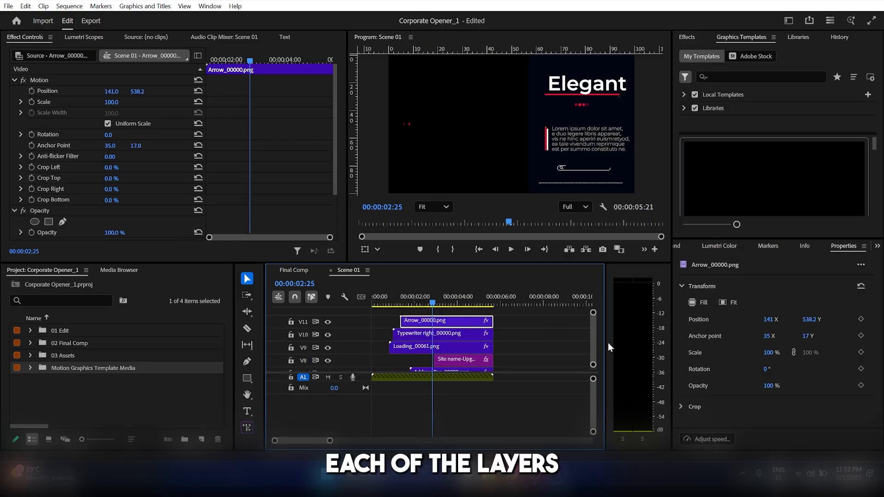
left_click(590, 330)
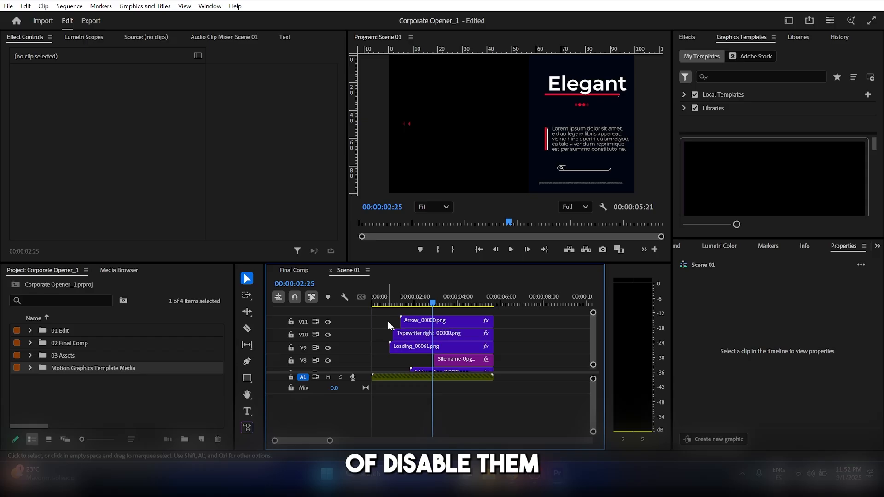
- Move to 00:00:02:16, select the Color Matte clip in Scene 01 and review its Motion and Opacity settings
left_click(427, 299)
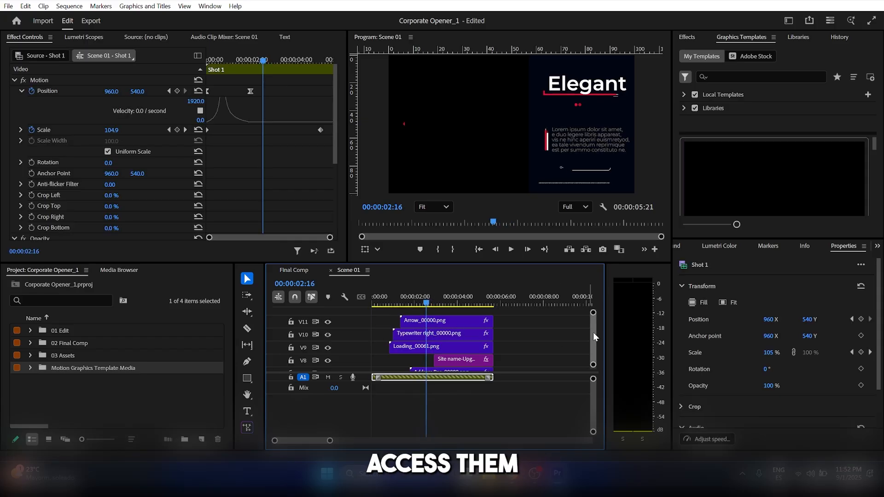
scroll(593, 332, "down", 3)
left_click(423, 352)
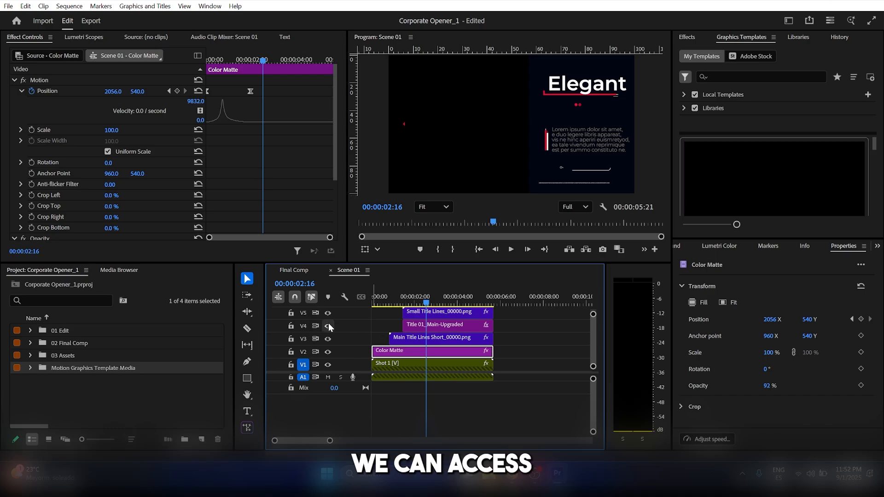
scroll(150, 193, "down", 4)
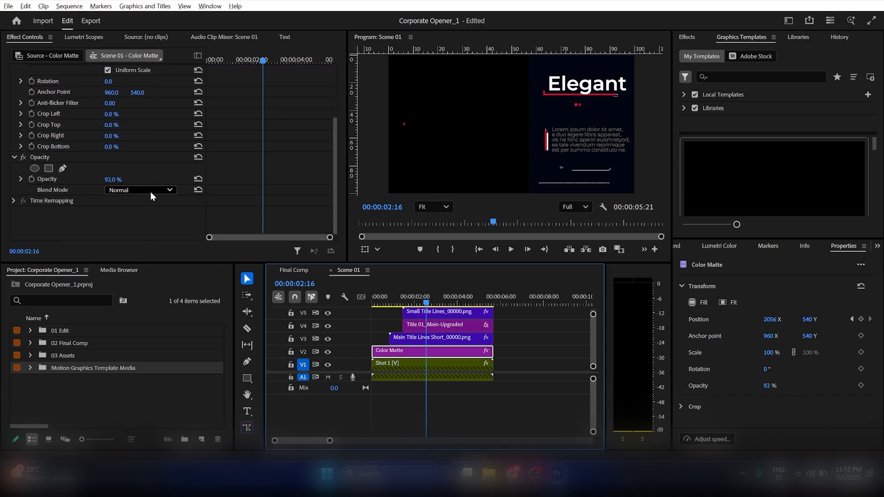
- Try to recolor the Color Matte clip of Scene 01 to a dark purple
double_click(438, 351)
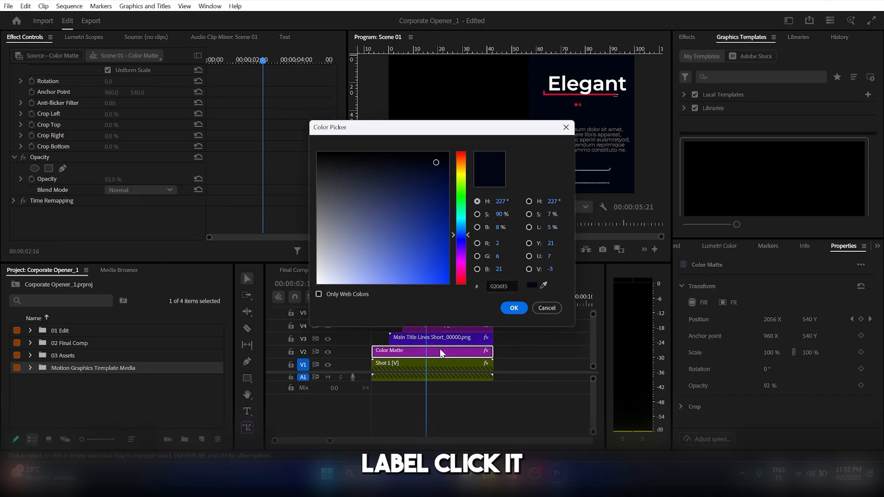
left_click(394, 246)
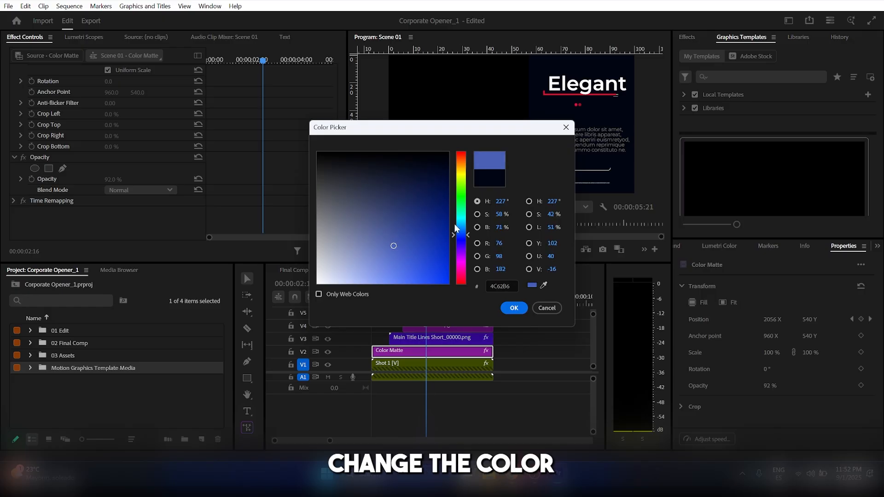
left_click_drag(454, 228, 455, 260)
left_click(416, 211)
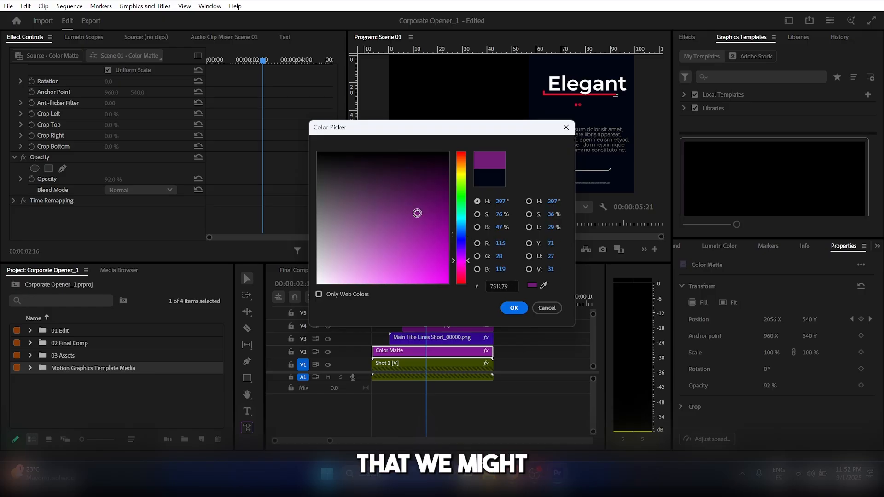
left_click(512, 308)
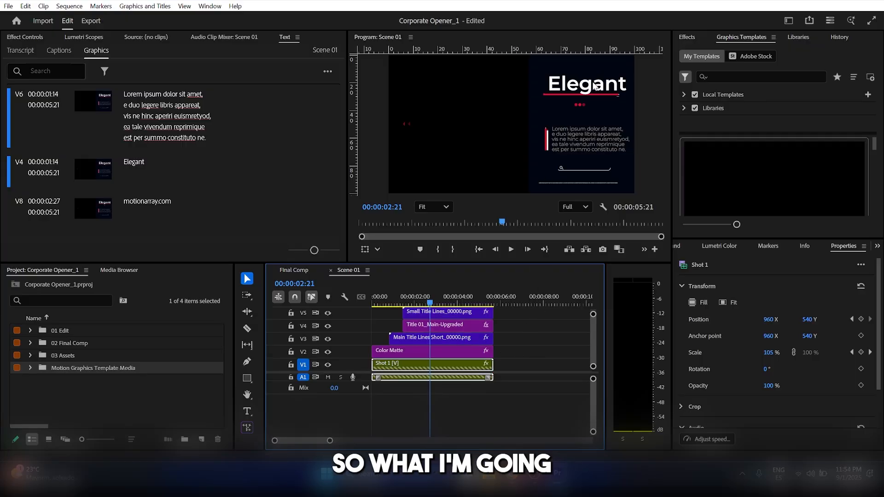
- Select the Title 01_Main-Upgraded clip and hide and show its track to identify the title it contributes
left_click(447, 324)
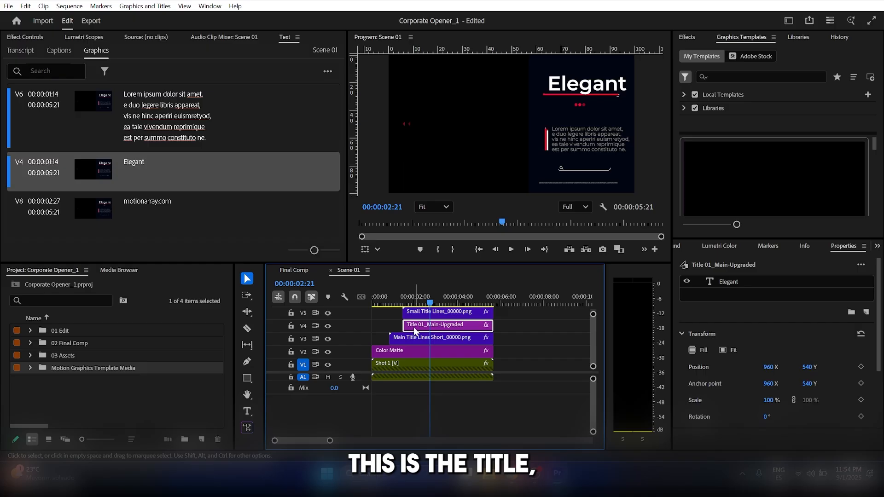
left_click(329, 327)
left_click(329, 326)
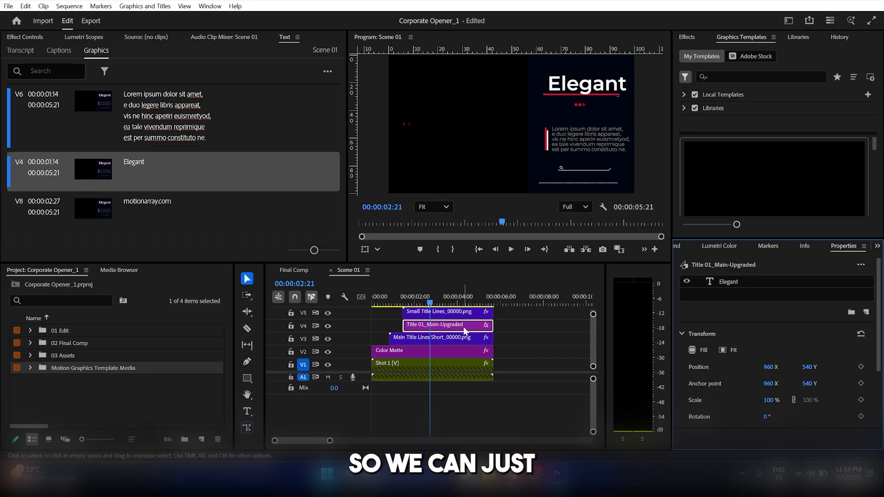
- Replace the main title text "Elegant" with "TEST" and look through the fonts available for it
left_click(730, 282)
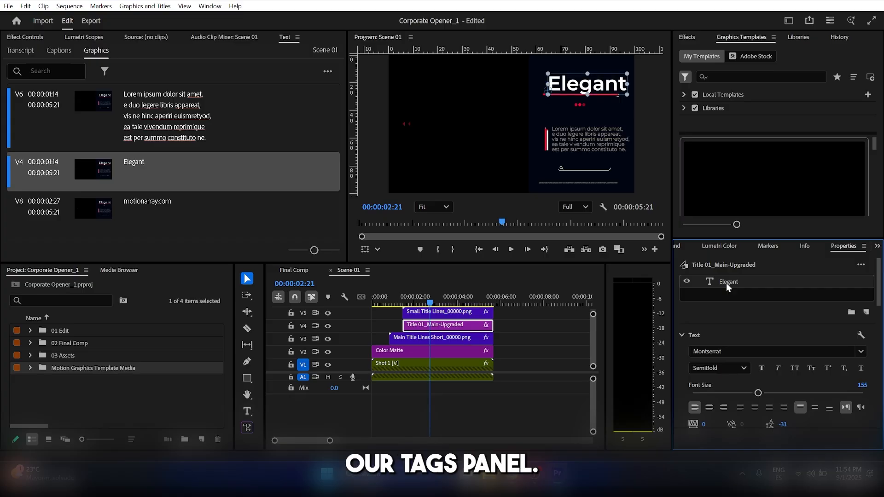
double_click(725, 282)
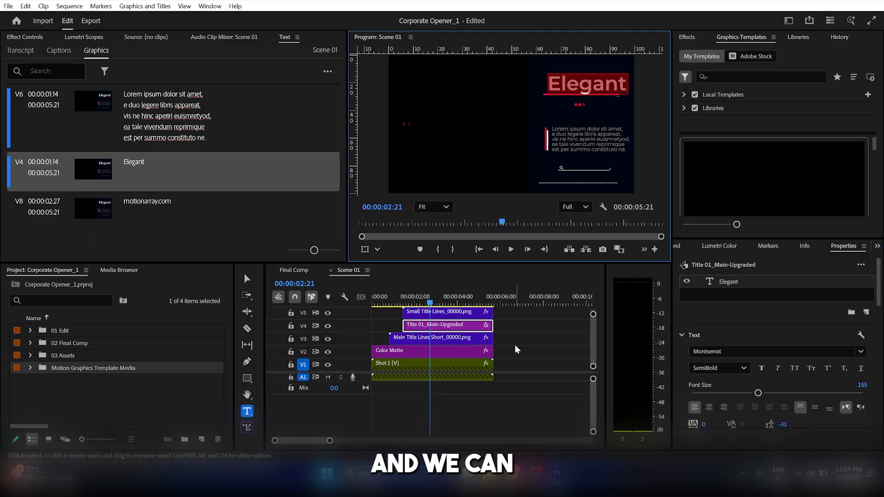
double_click(588, 81)
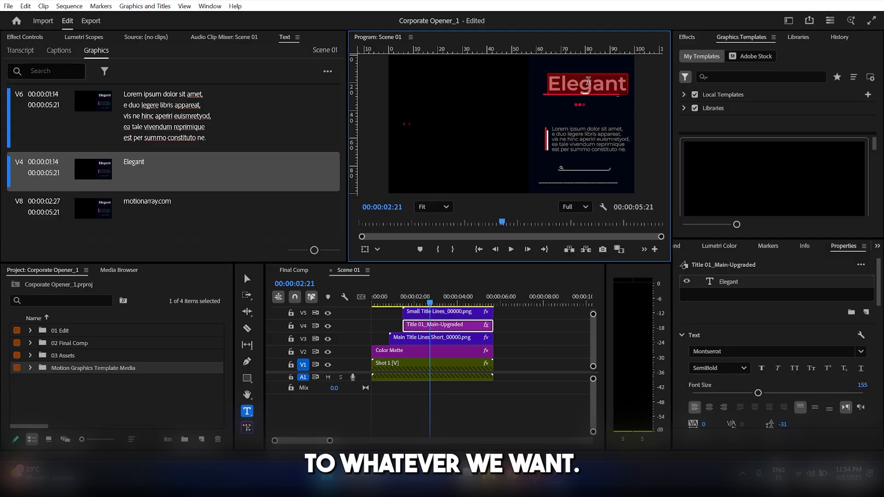
type("TEST")
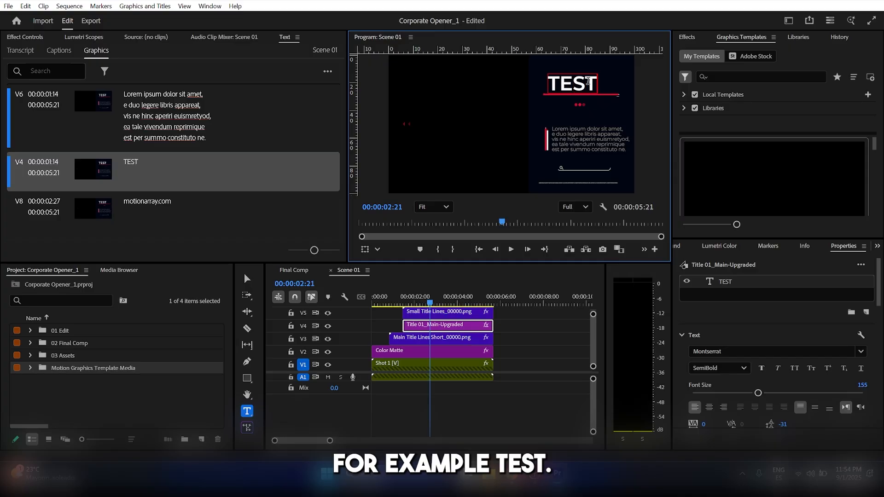
left_click(720, 347)
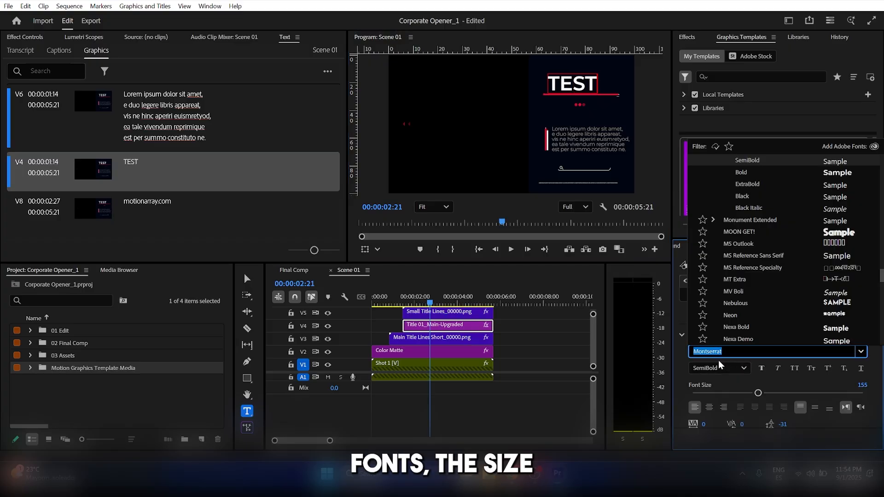
key("Escape")
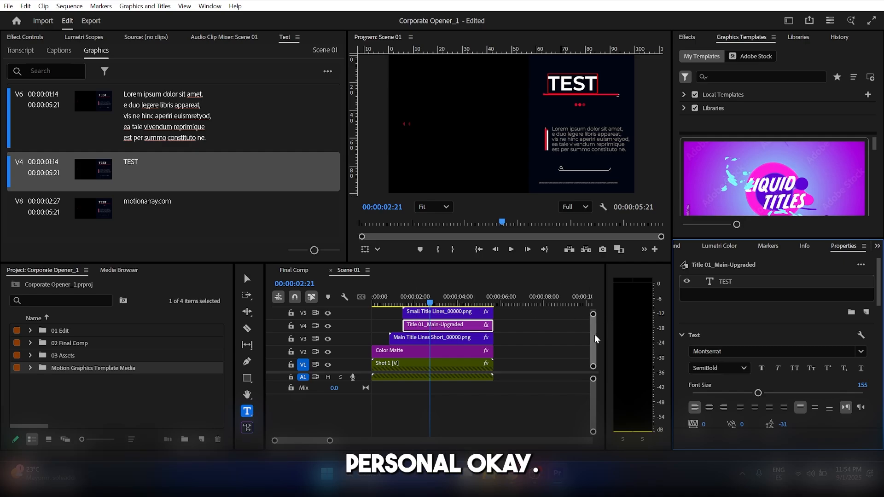
- Review Scene 01's editable text graphics one by one: the motionarray.com site name, the TEST title and the Lorem ipsum paragraph
left_click(481, 326)
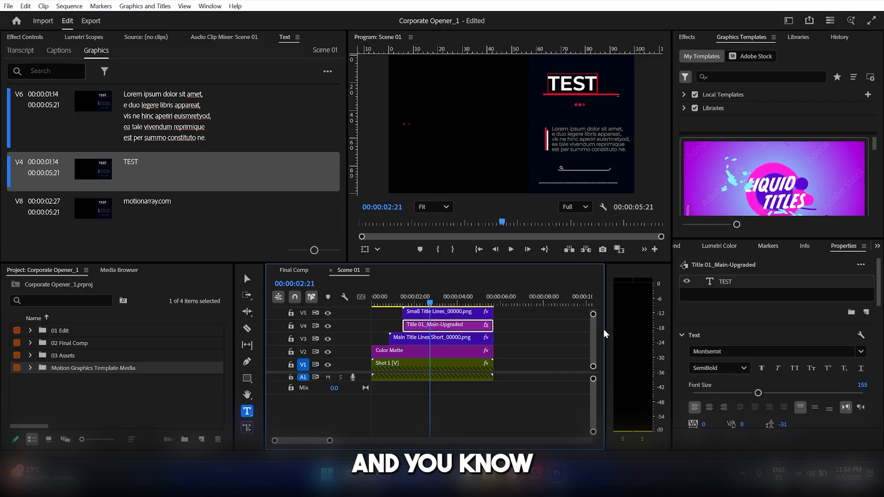
scroll(446, 329, "up", 4)
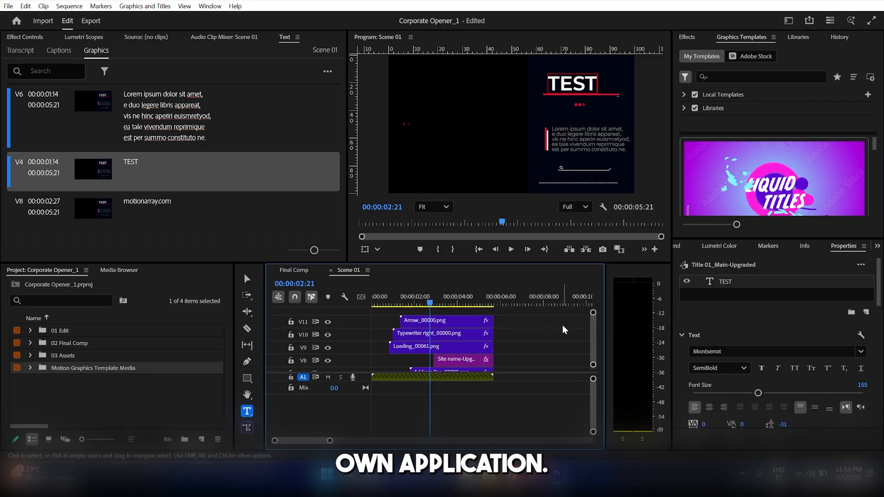
left_click(469, 358)
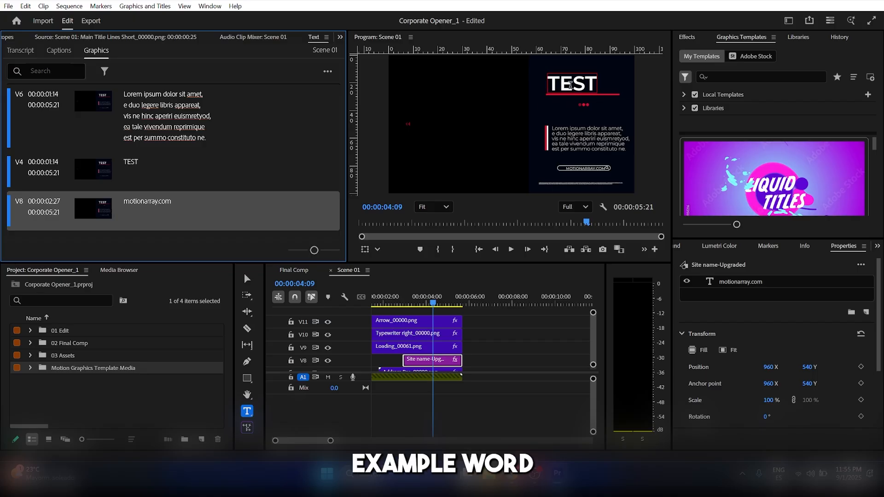
left_click(154, 134)
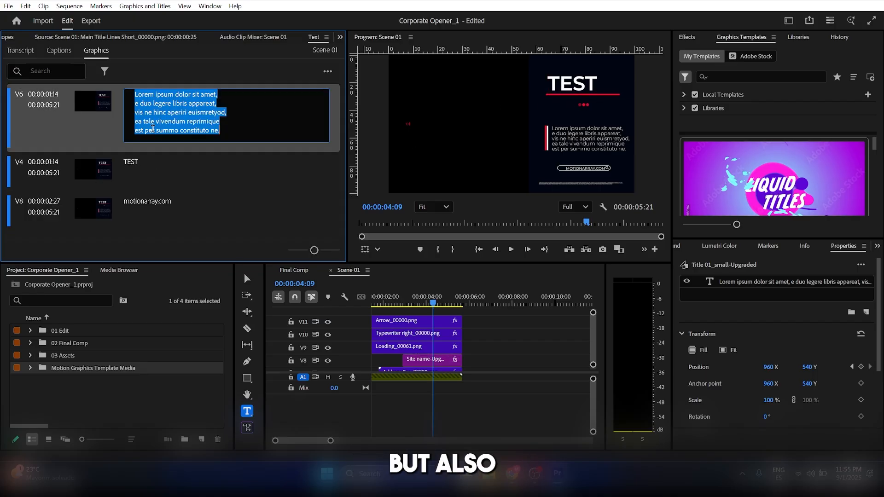
left_click(145, 212)
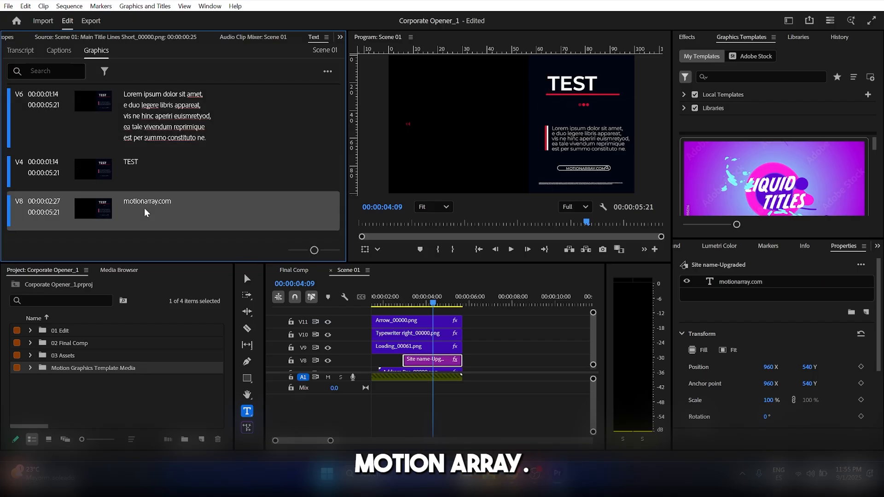
left_click(148, 179)
left_click(154, 123)
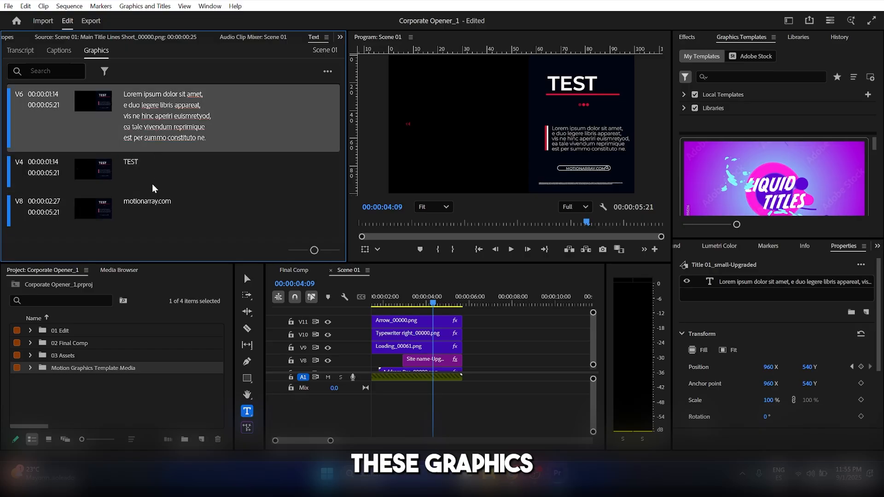
left_click(150, 202)
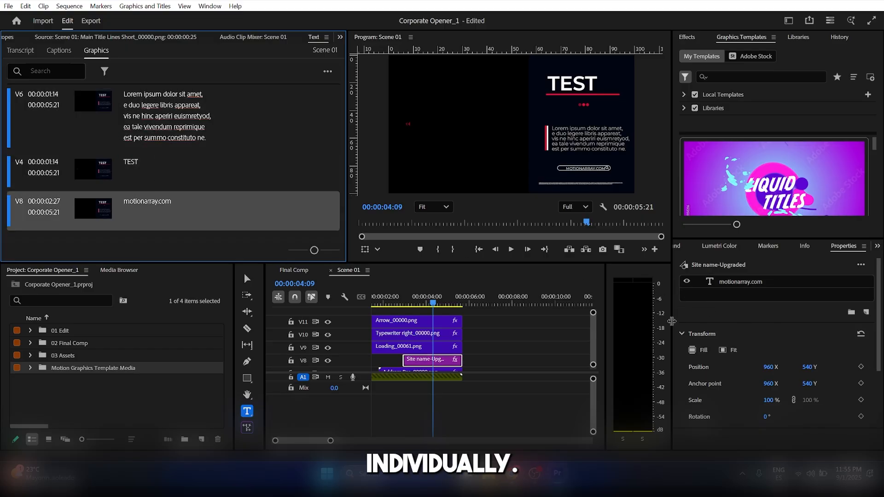
- Close the Scene 01 and Music sequences to return to Final Comp, and clear the project item selection
left_click(330, 270)
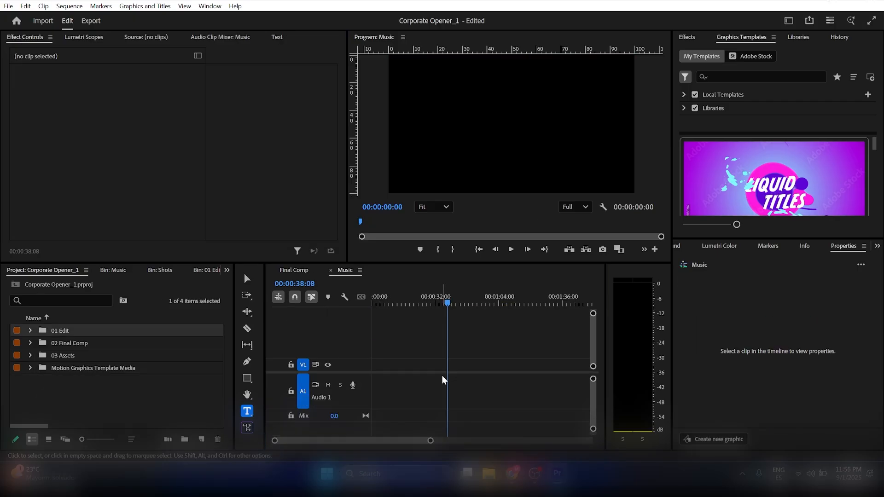
left_click(330, 272)
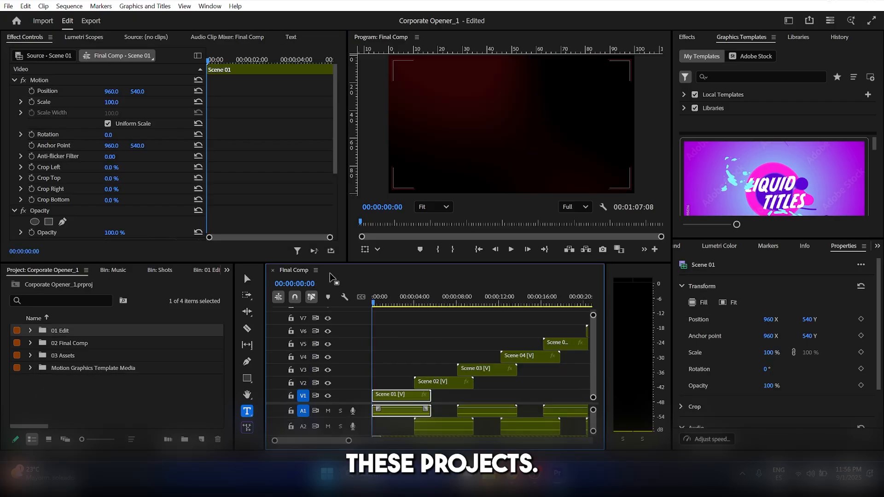
left_click(113, 383)
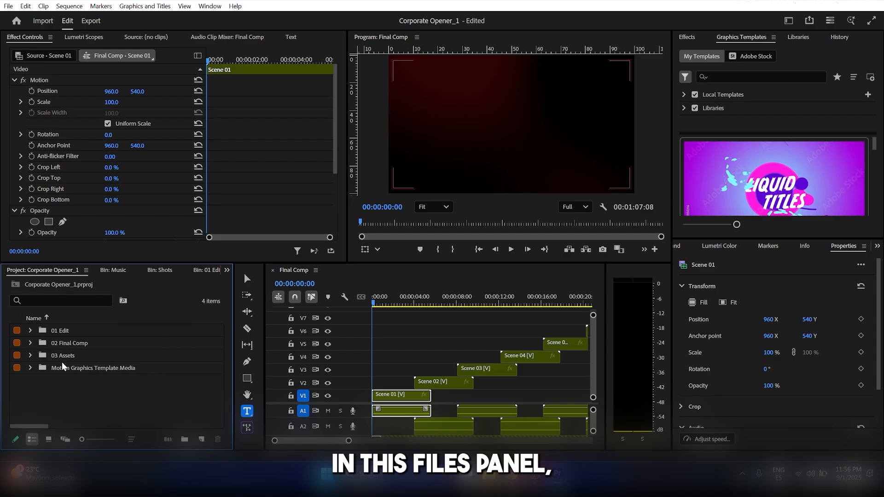
- Open the Logo sequence from the Logo bin inside 01 Edit and view its logo clip at the start
double_click(67, 332)
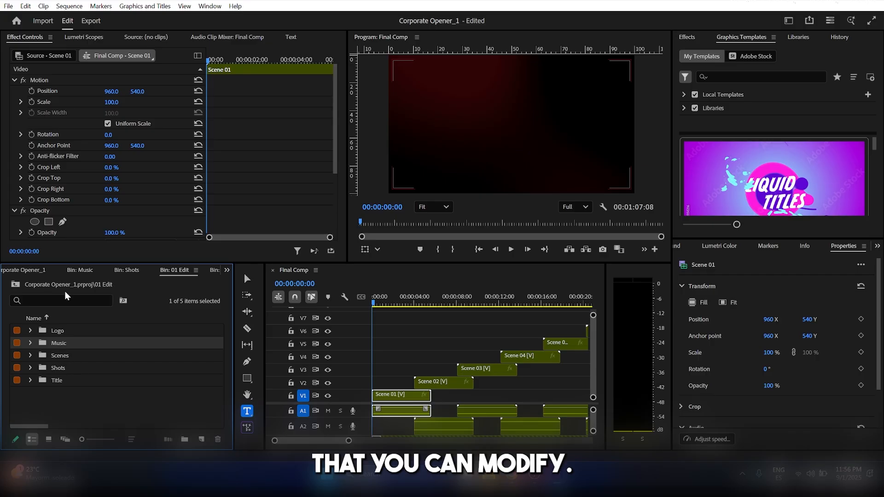
double_click(59, 332)
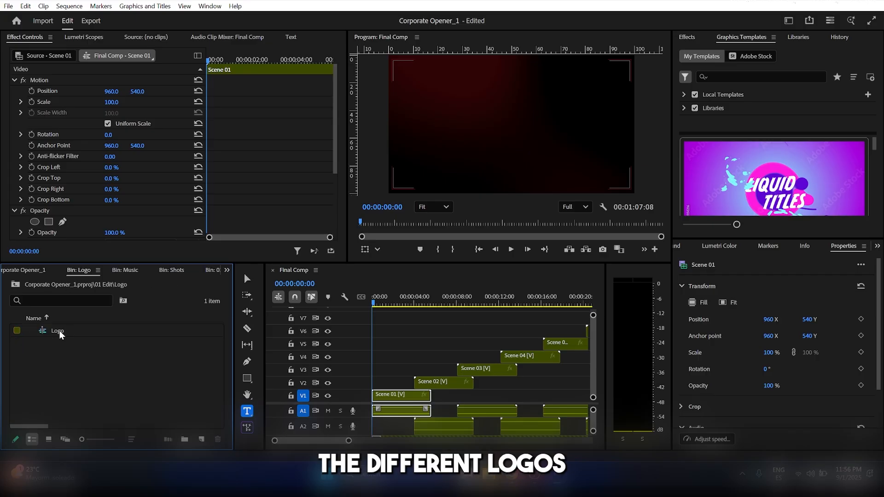
double_click(61, 333)
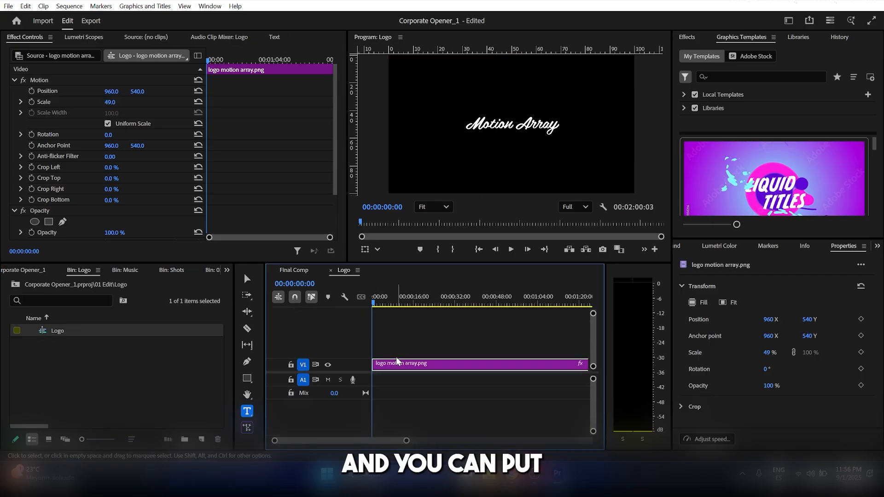
left_click(403, 305)
key("Home")
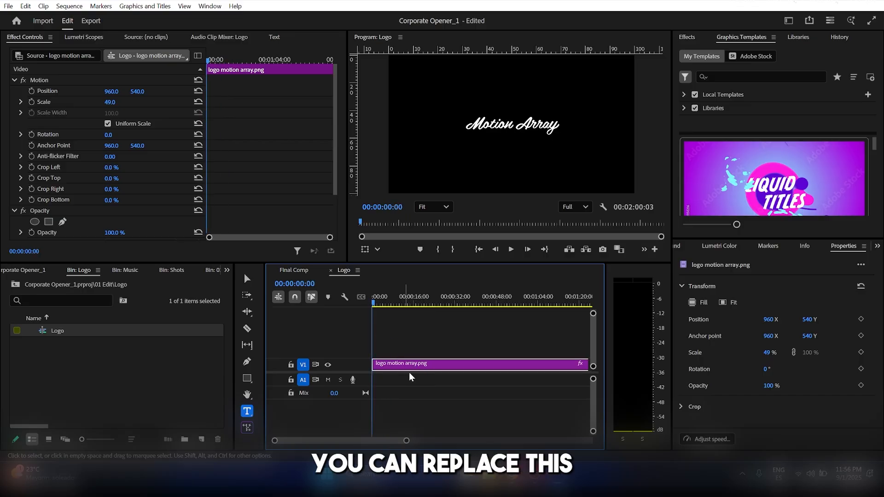
- Open the Music sequence from the Music bin and move its playhead to 00:00:00:00
left_click(125, 272)
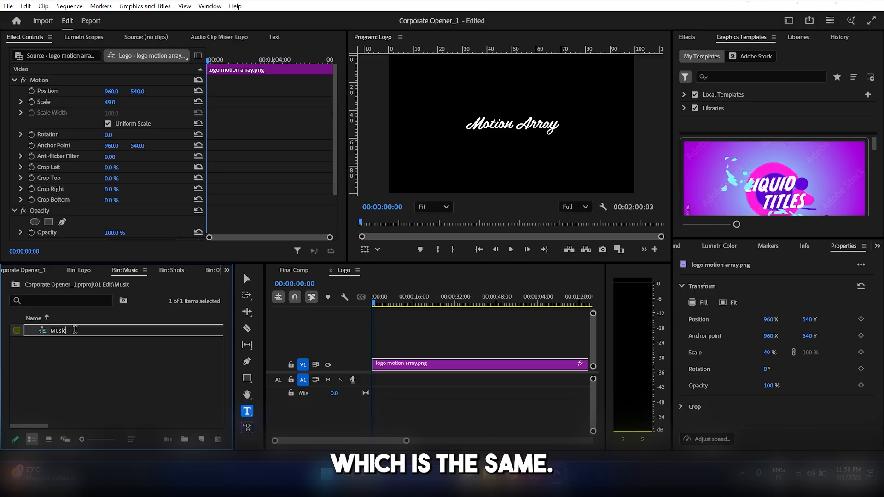
double_click(52, 331)
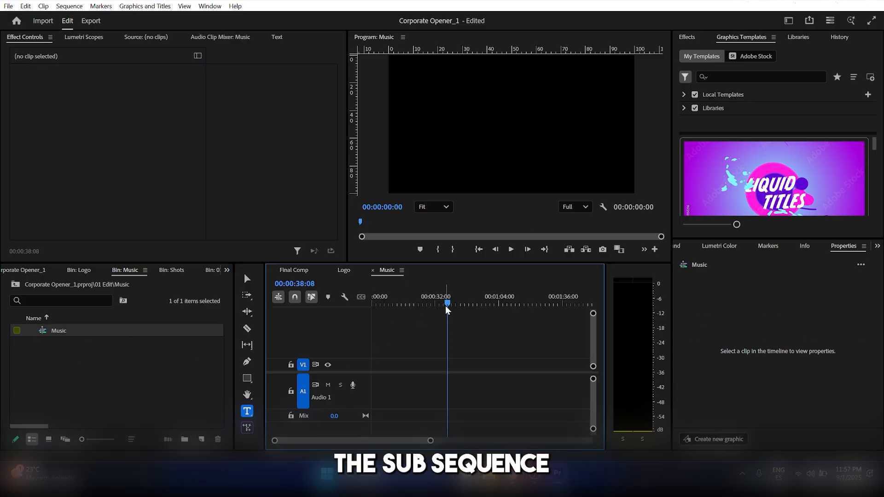
left_click_drag(446, 303, 373, 306)
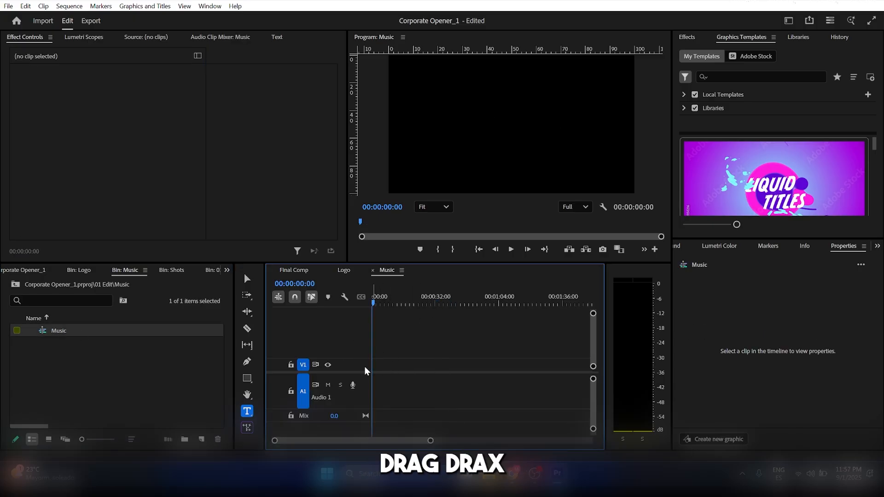
- Close the Logo and Music sequences so that only Final Comp stays open
left_click(343, 272)
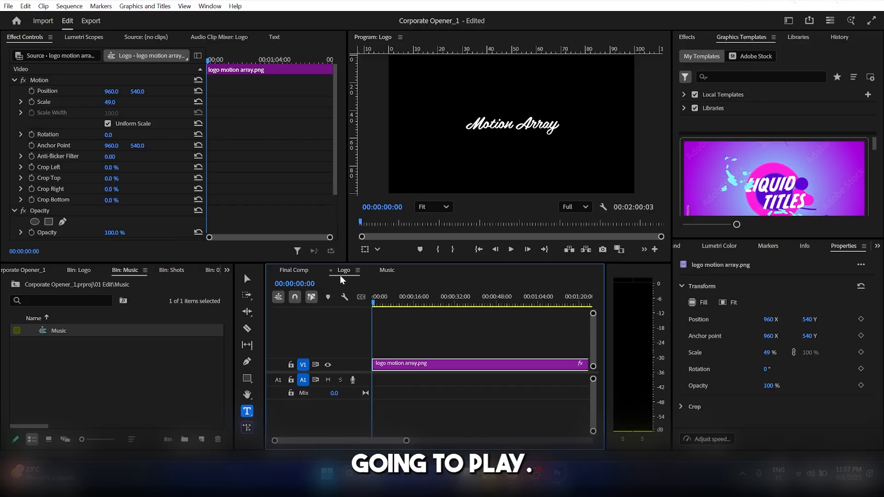
left_click(331, 272)
left_click(331, 271)
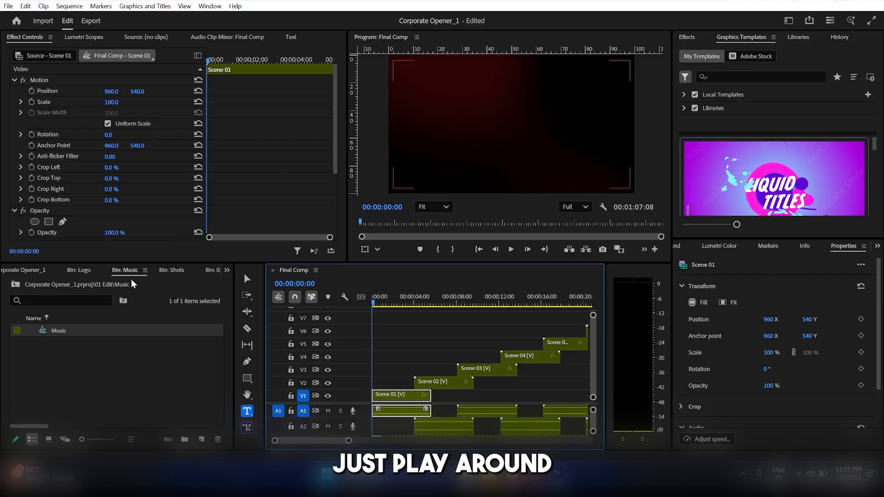
- Browse the 01 Edit bin and the scene sequences in its Scenes bin, then return to the project's top level
left_click(79, 270)
left_click(23, 270)
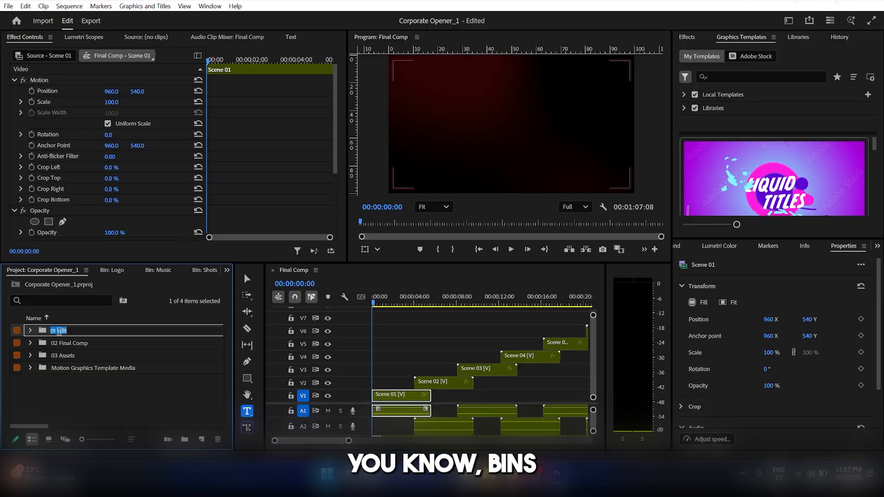
double_click(65, 333)
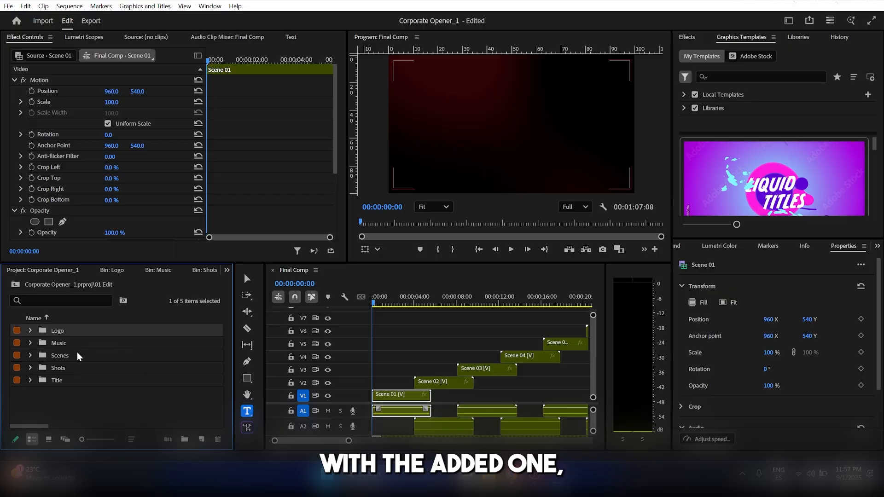
double_click(66, 354)
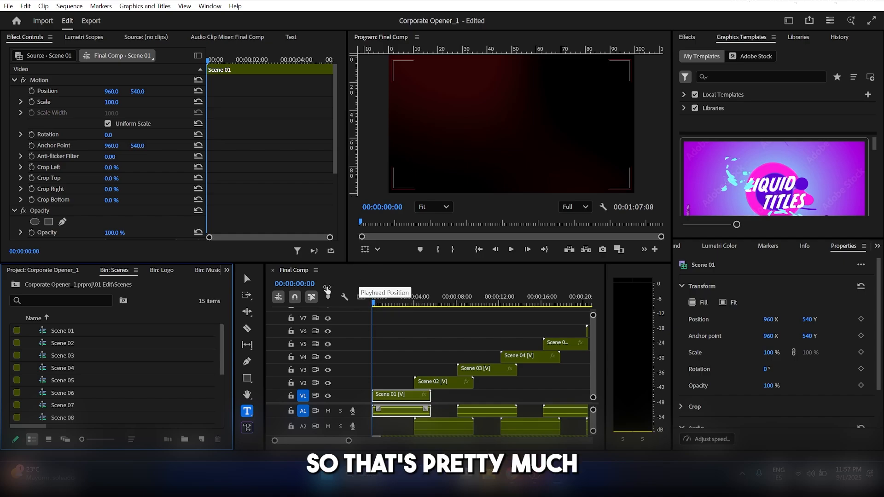
left_click(160, 271)
left_click(43, 270)
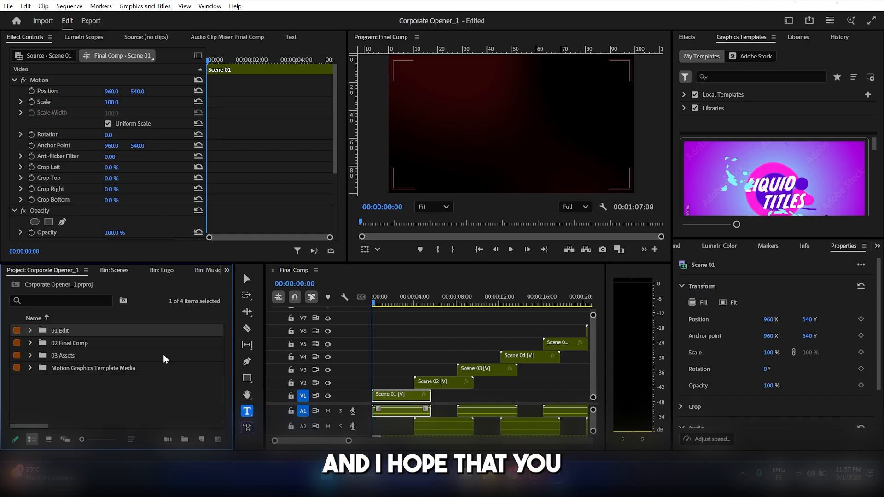